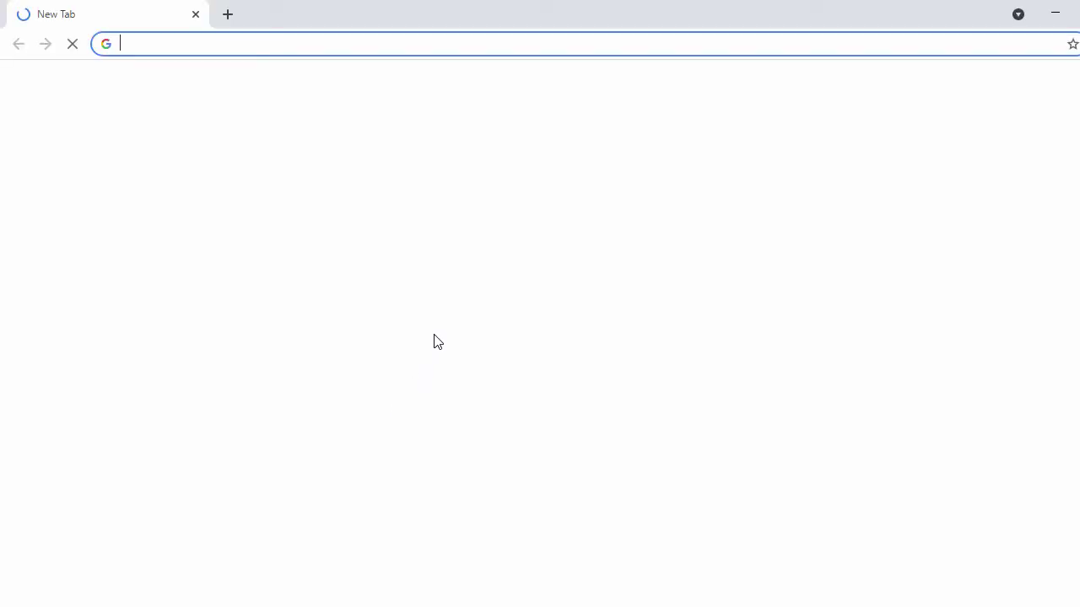
# Step: Type 'postgre' into Google's search box and choose the 'postgresql download' suggestion
pyautogui.click(439, 329)
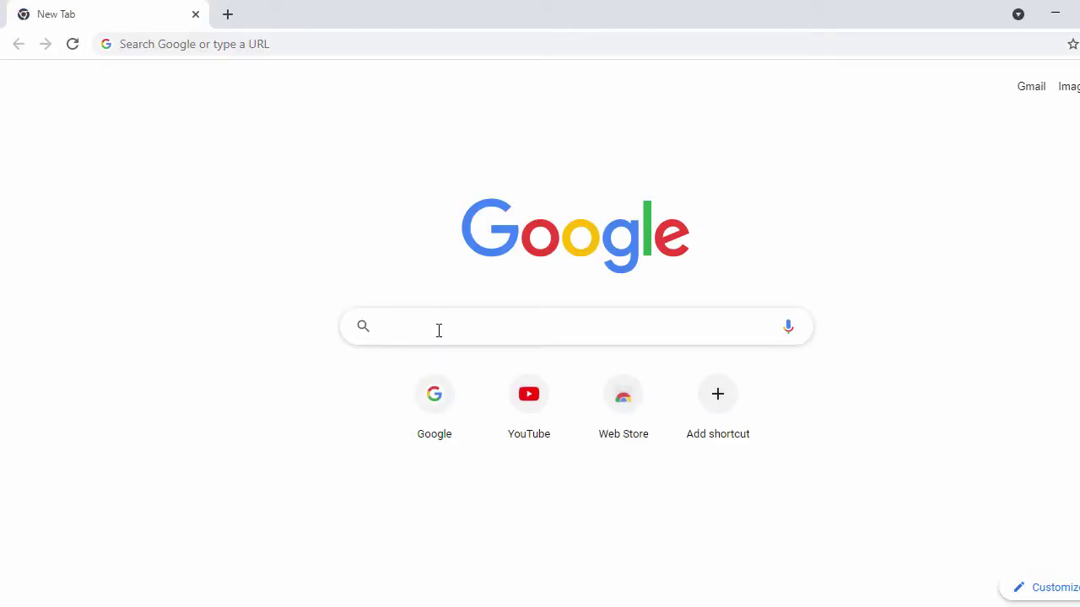
pyautogui.write('pod')
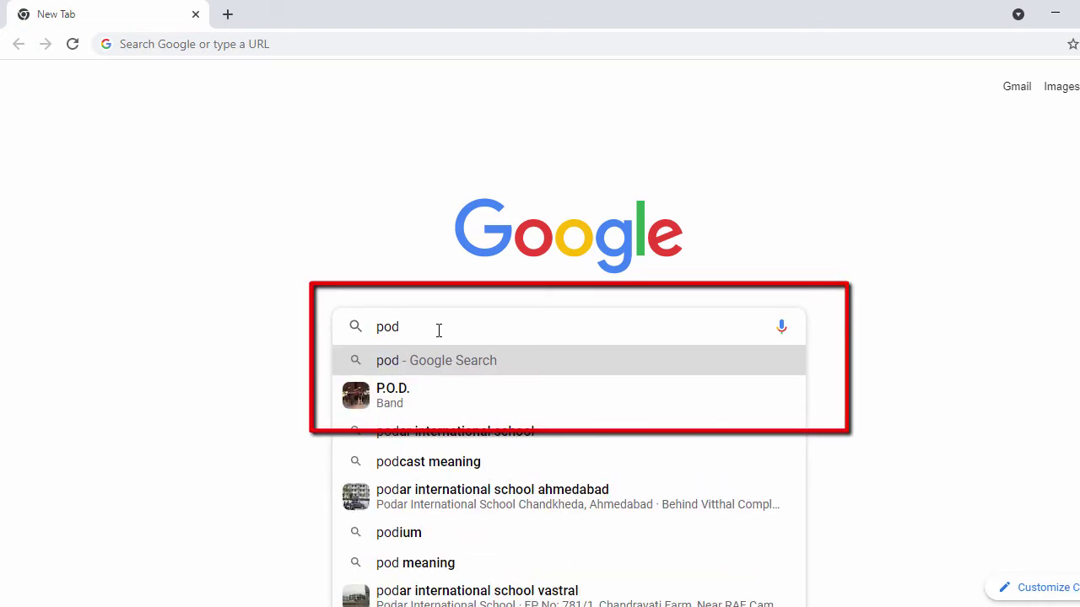
pyautogui.press('BackSpace')
pyautogui.write('d')
pyautogui.press('BackSpace')
pyautogui.write('st')
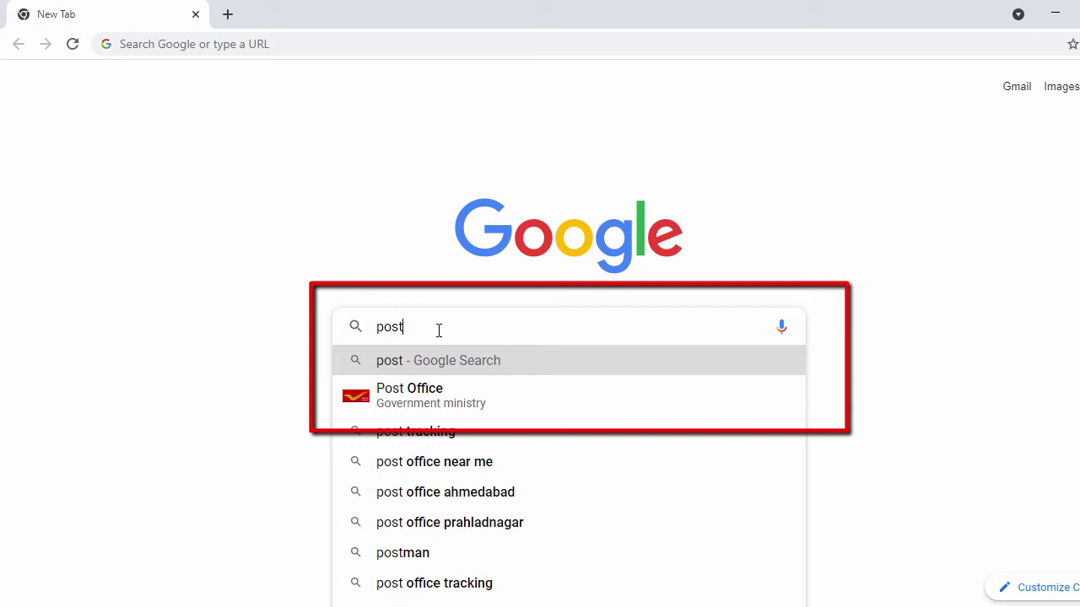
pyautogui.write('gre')
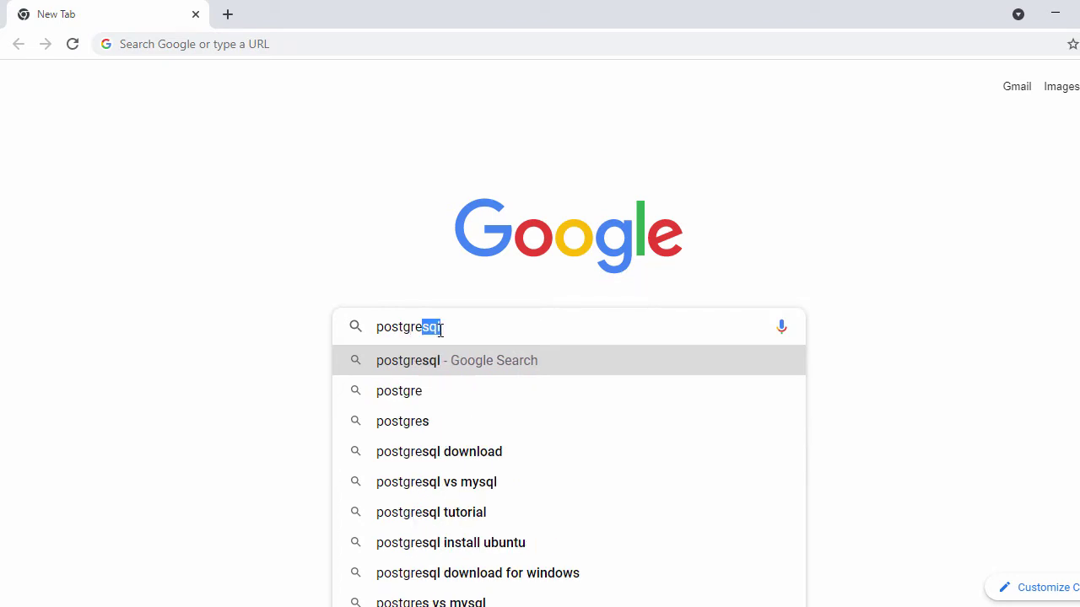
pyautogui.click(459, 462)
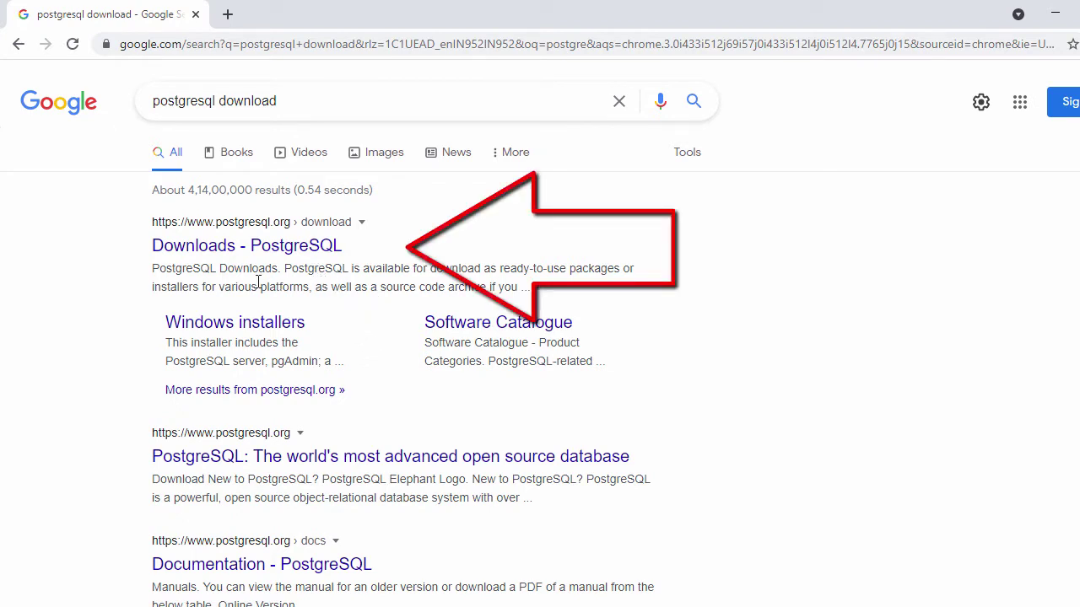
# Step: Open the 'Downloads - PostgreSQL' result and go to its Windows installers page
pyautogui.click(248, 247)
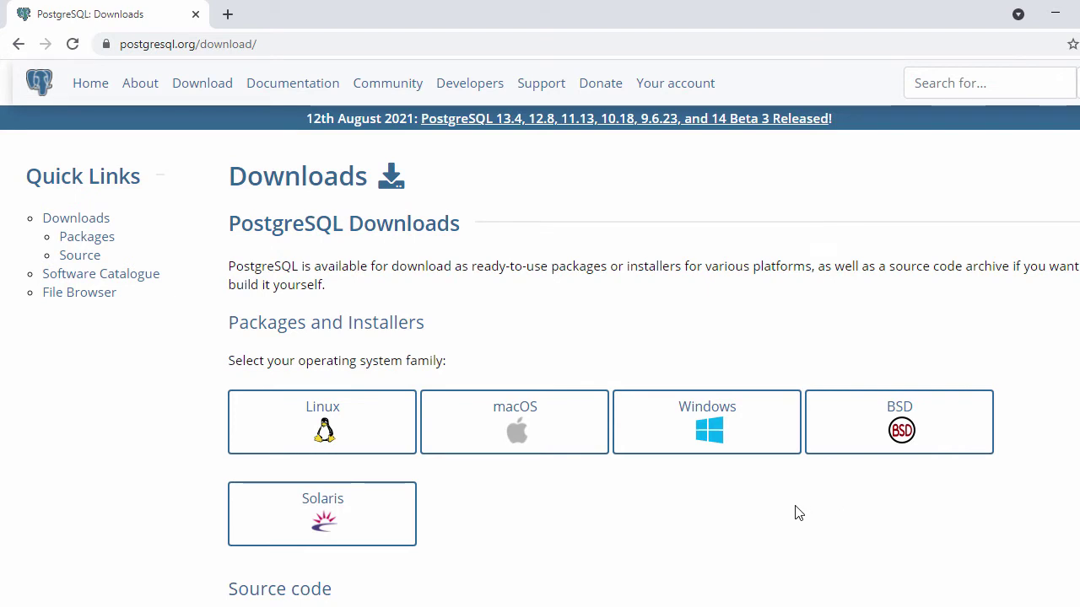
pyautogui.scroll(-1, 798, 513)
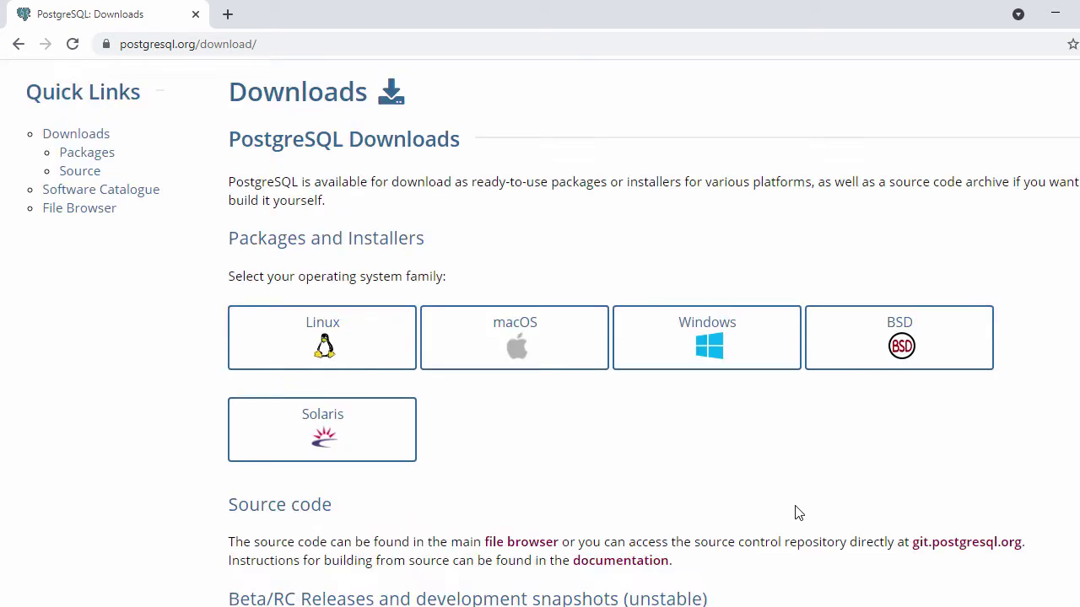
pyautogui.click(705, 341)
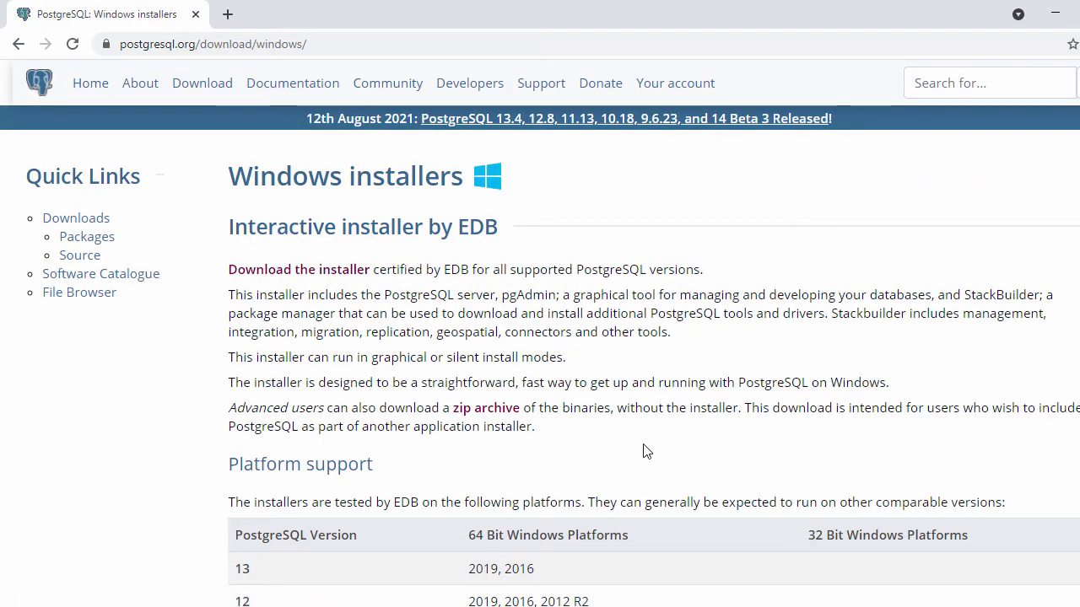
pyautogui.scroll(-1, 578, 383)
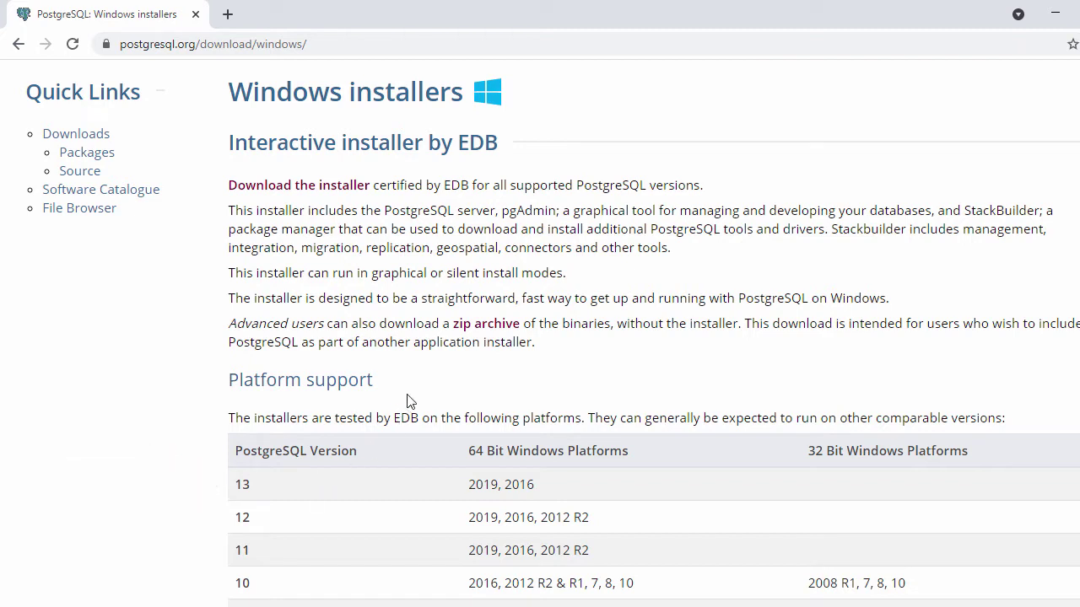
# Step: Download the PostgreSQL 13.4 Windows x86-64 installer from the EDB download page
pyautogui.click(286, 188)
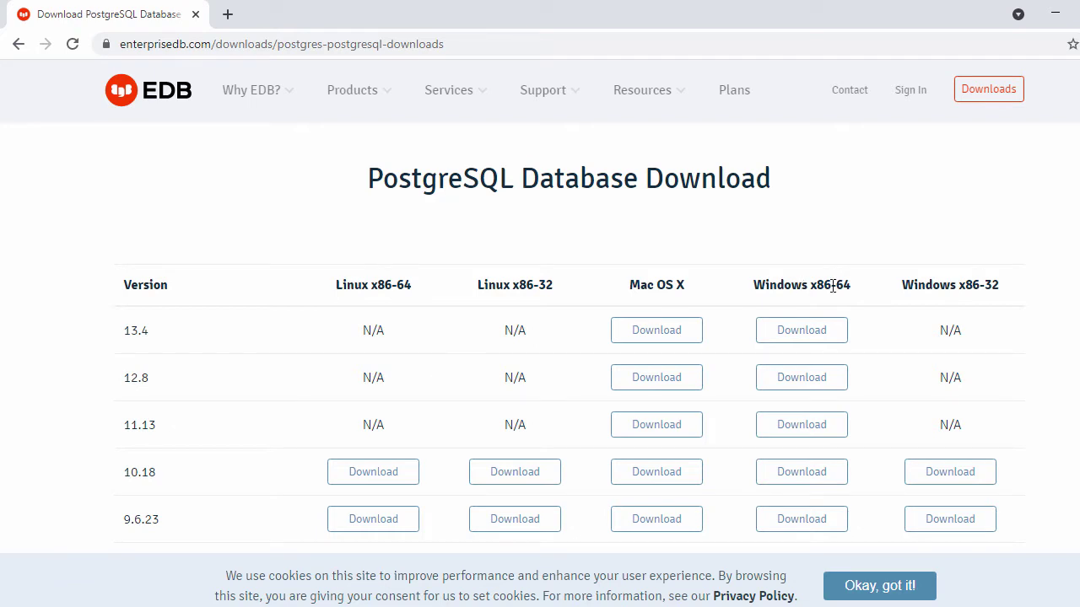
pyautogui.click(801, 334)
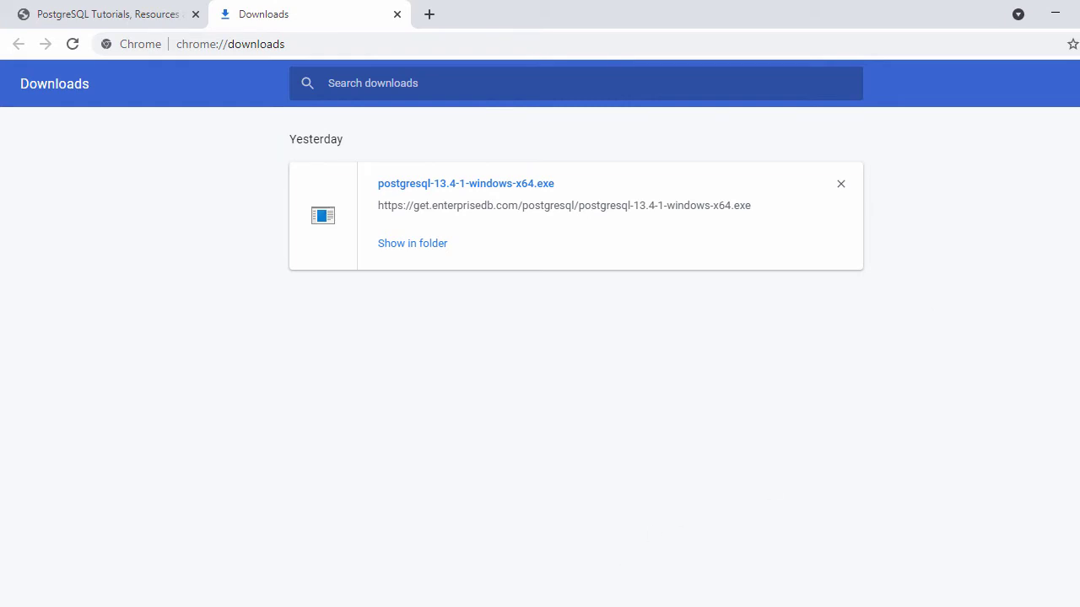
# Step: Run postgresql-13.4-1-windows-x64 from the Downloads folder in File Explorer and minimize Chrome
pyautogui.press('super+e')
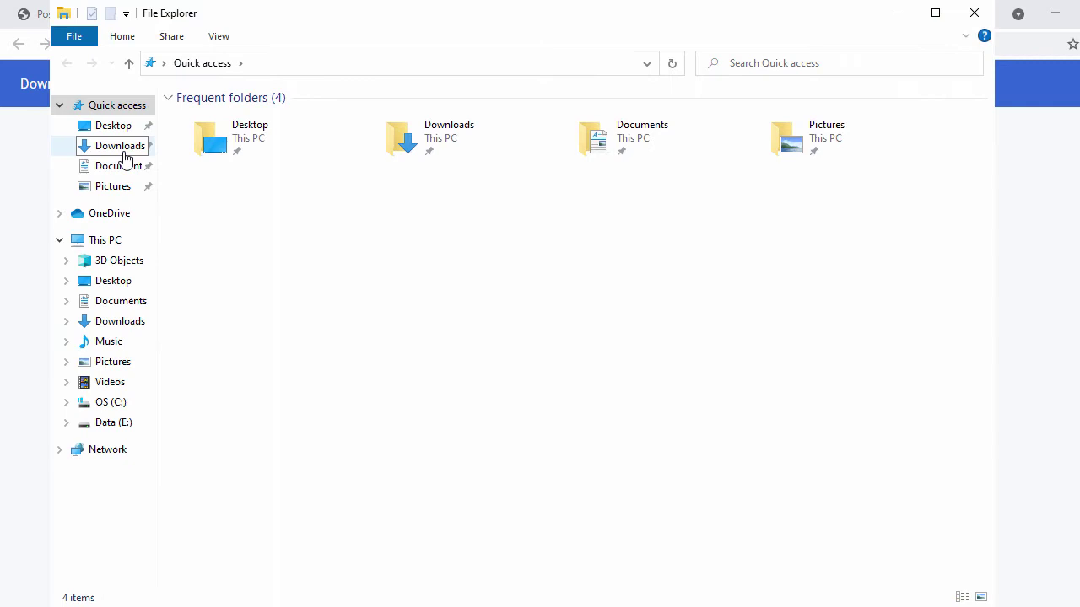
pyautogui.click(120, 146)
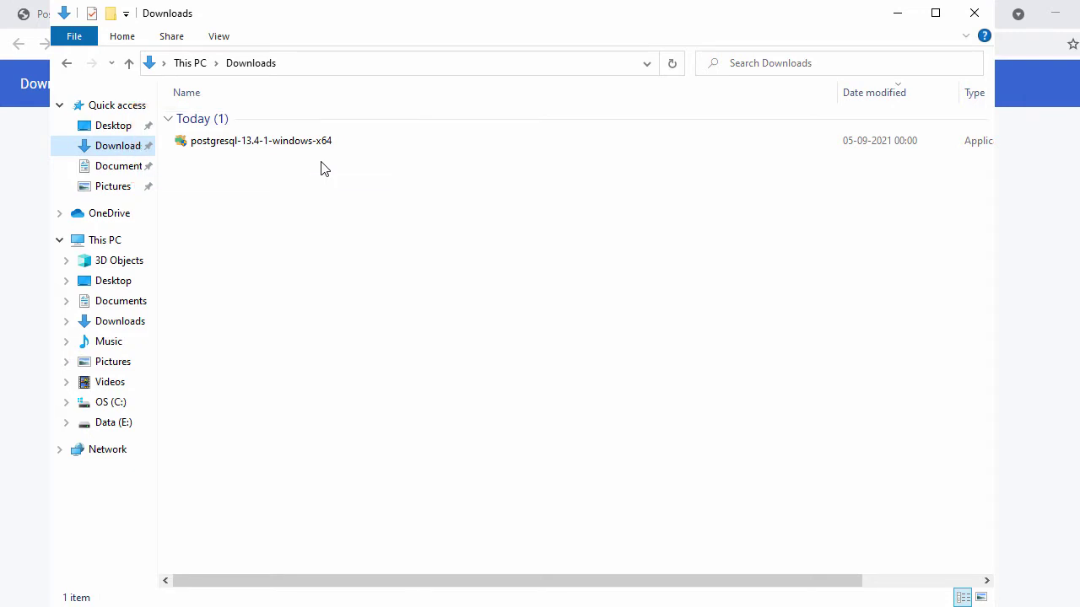
pyautogui.doubleClick(307, 145)
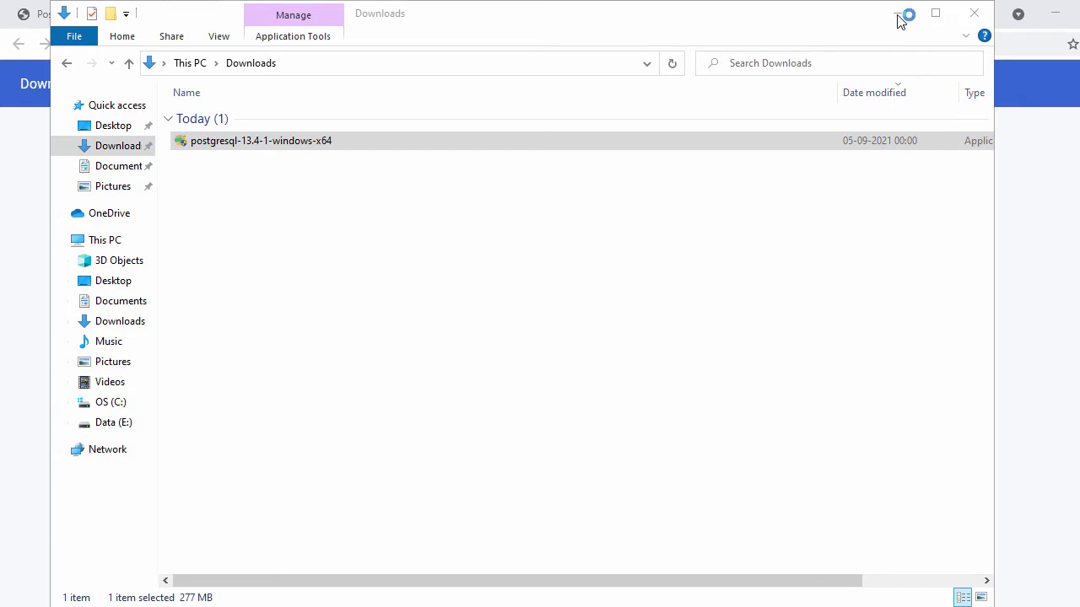
pyautogui.click(1055, 17)
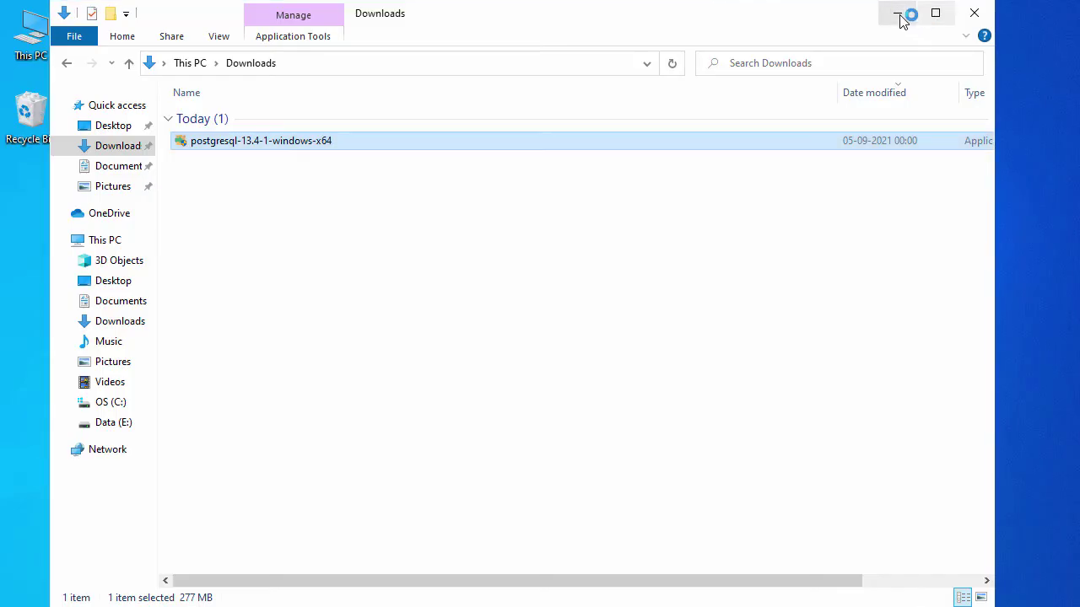
# Step: Get past the Welcome page and keep C:\Program Files\PostgreSQL\13 as the installation directory
pyautogui.click(898, 14)
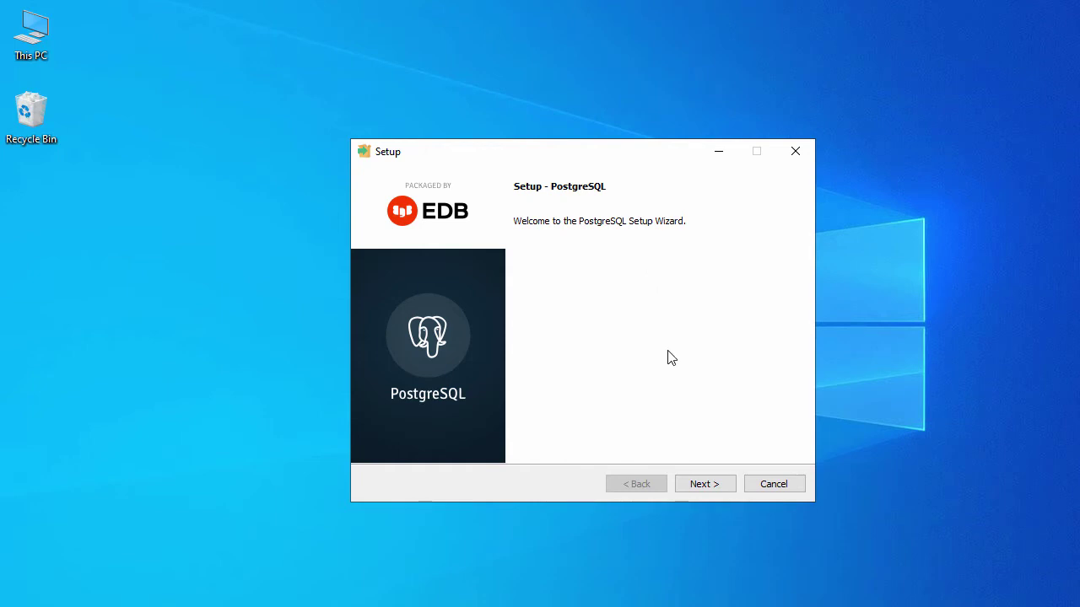
pyautogui.click(710, 485)
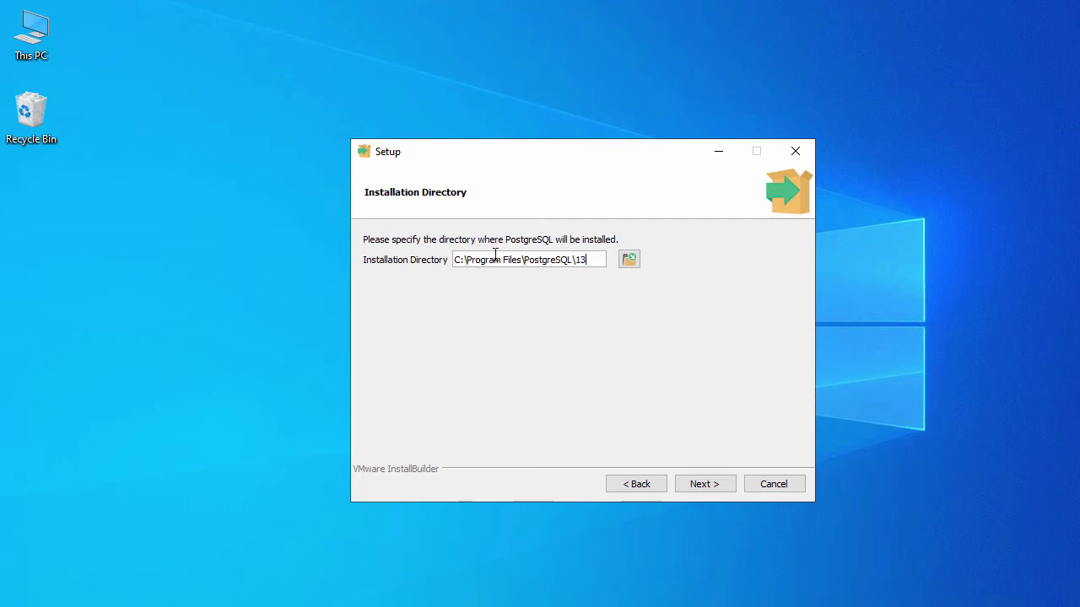
pyautogui.click(637, 265)
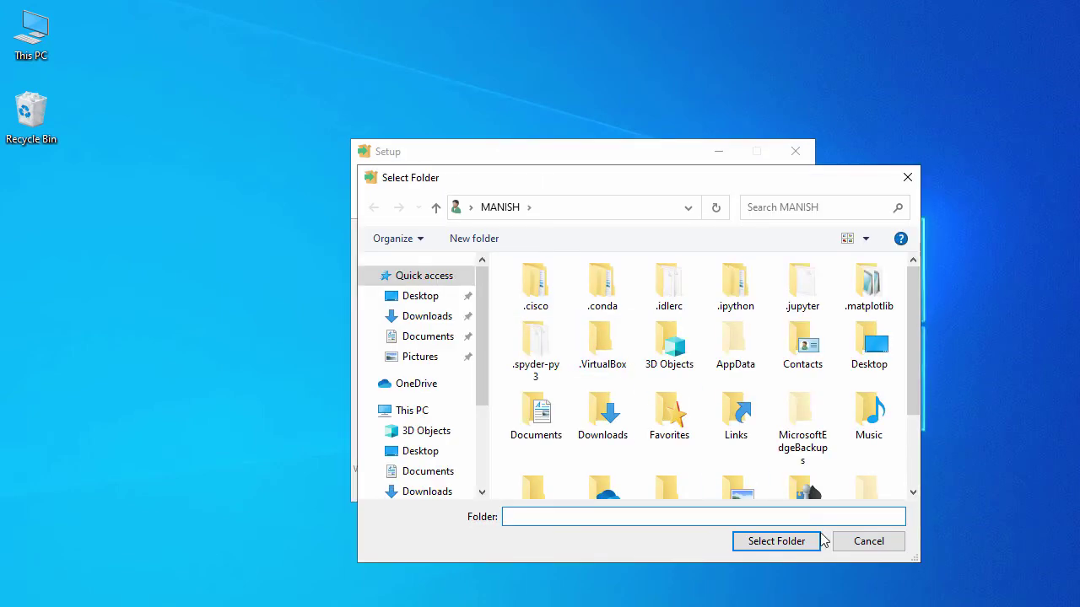
pyautogui.click(857, 549)
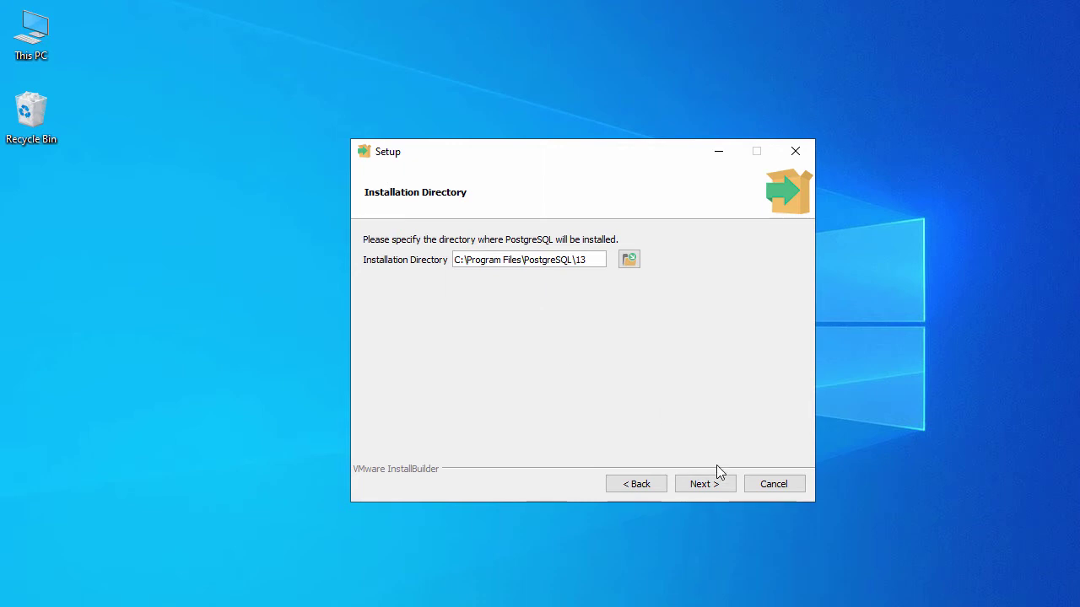
pyautogui.click(704, 485)
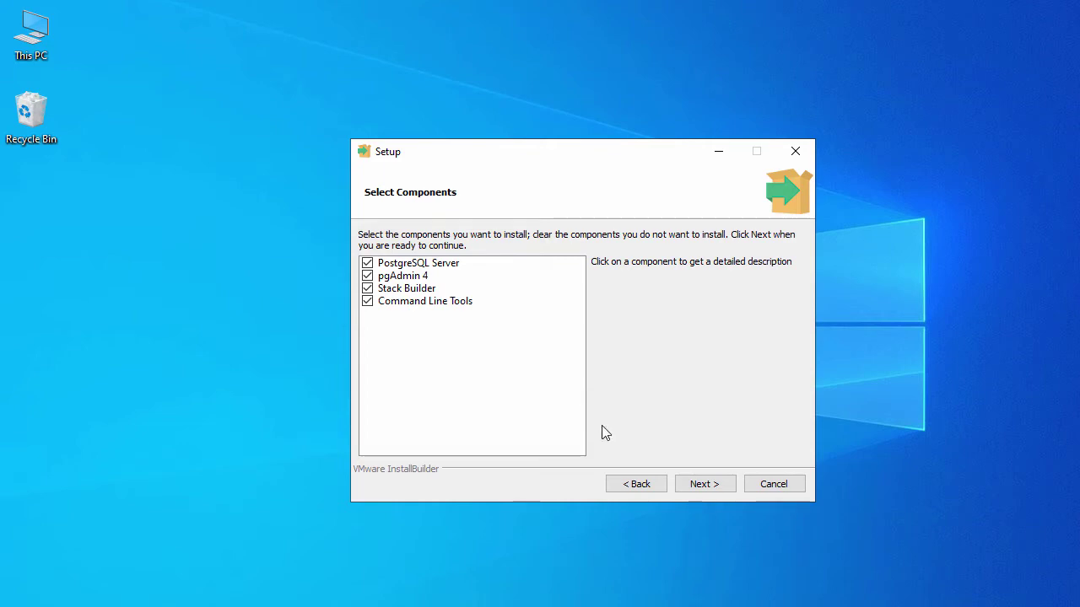
# Step: Keep all four components and the default data directory, then set the postgres superuser password
pyautogui.click(705, 485)
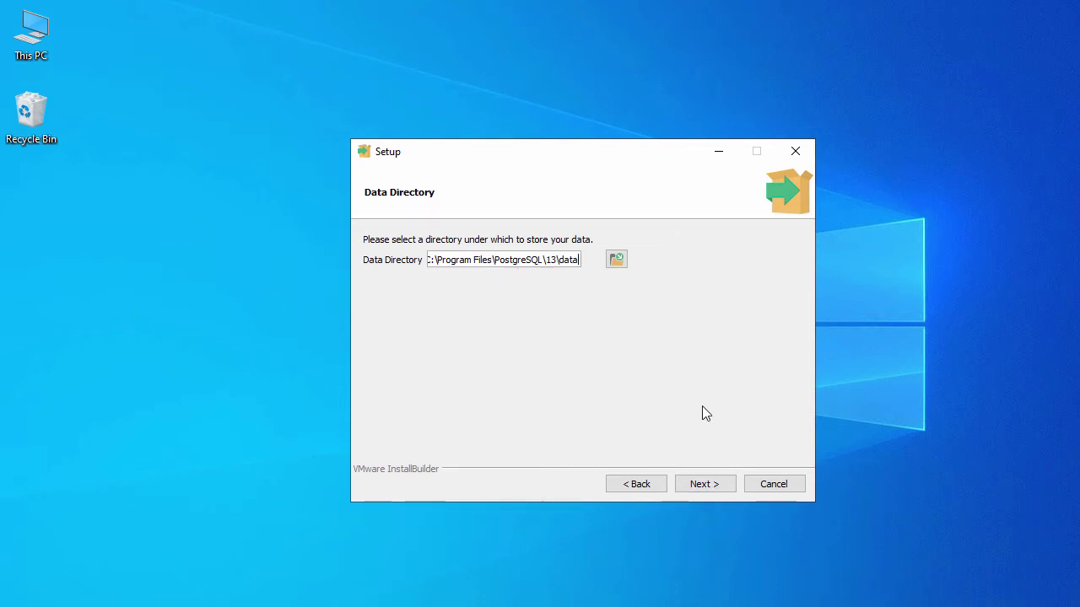
pyautogui.click(719, 484)
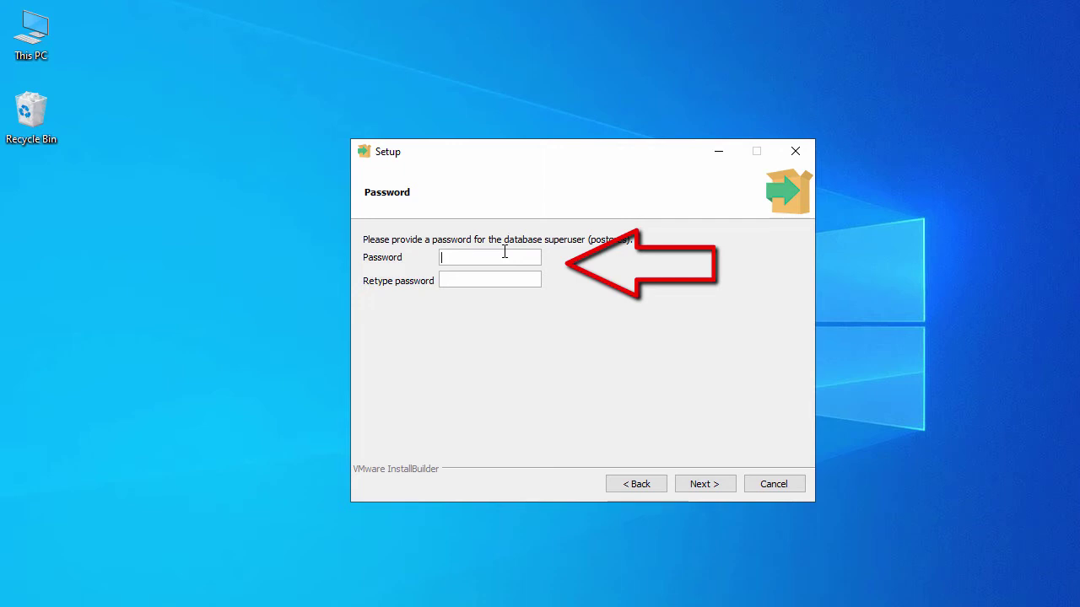
pyautogui.write('23')
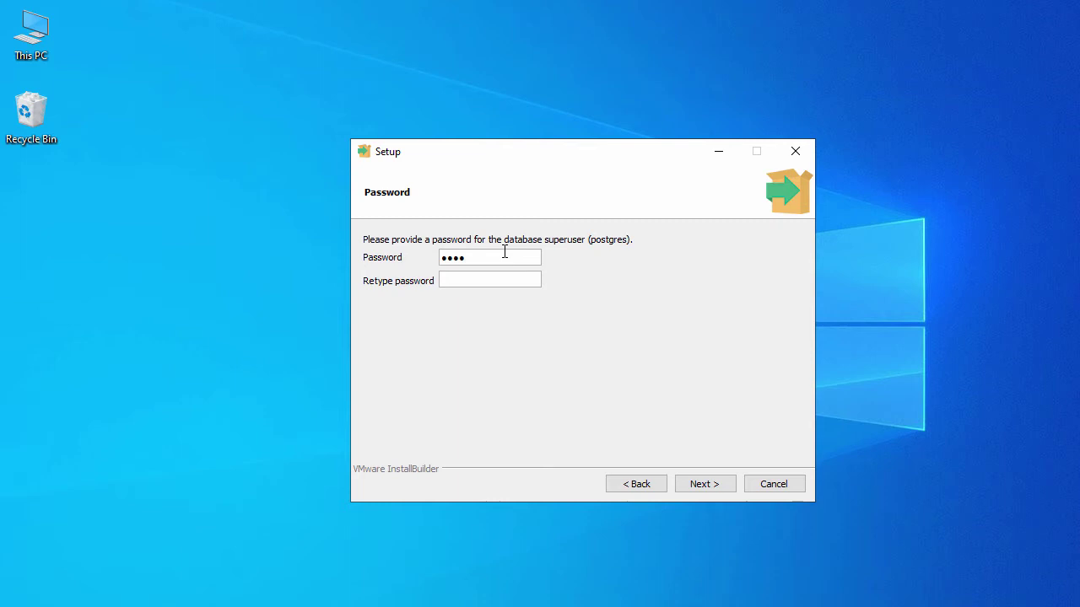
pyautogui.write('1234')
pyautogui.click(700, 485)
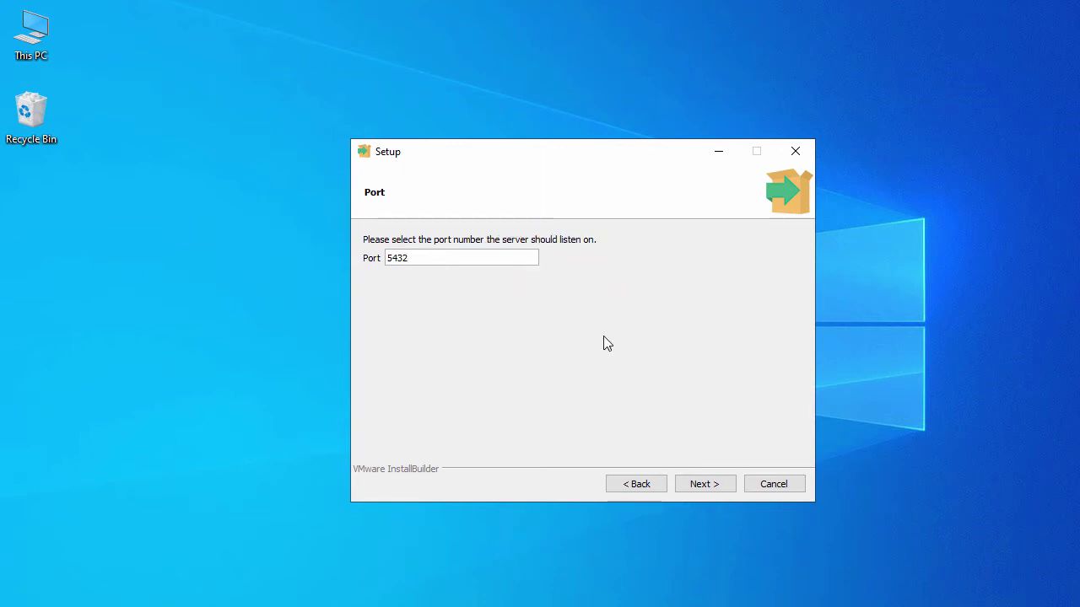
# Step: Accept port 5432, the default locale, and the pre-installation summary
pyautogui.click(691, 487)
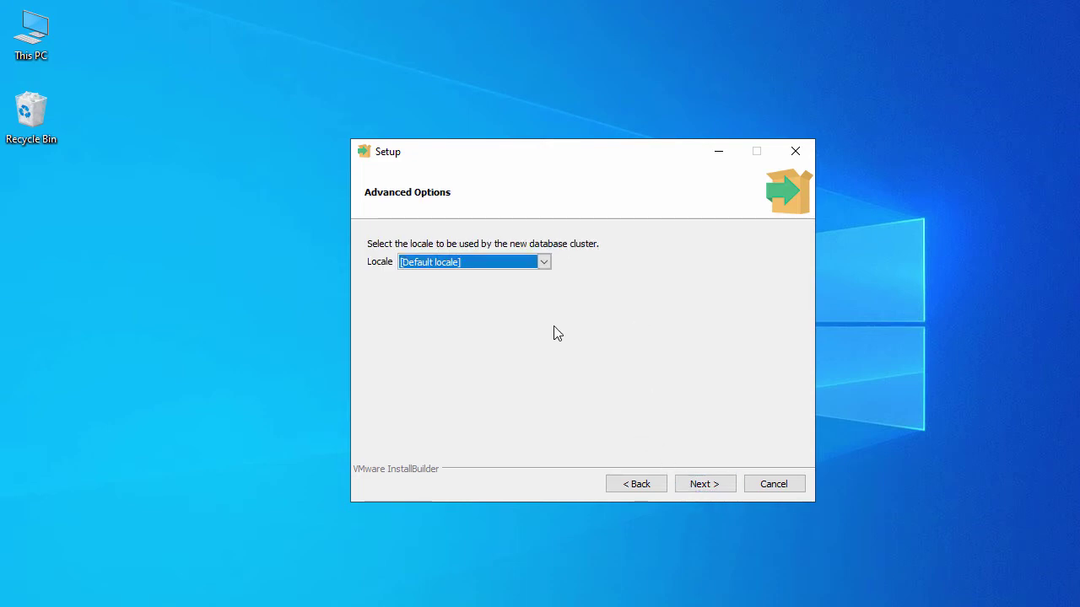
pyautogui.click(706, 486)
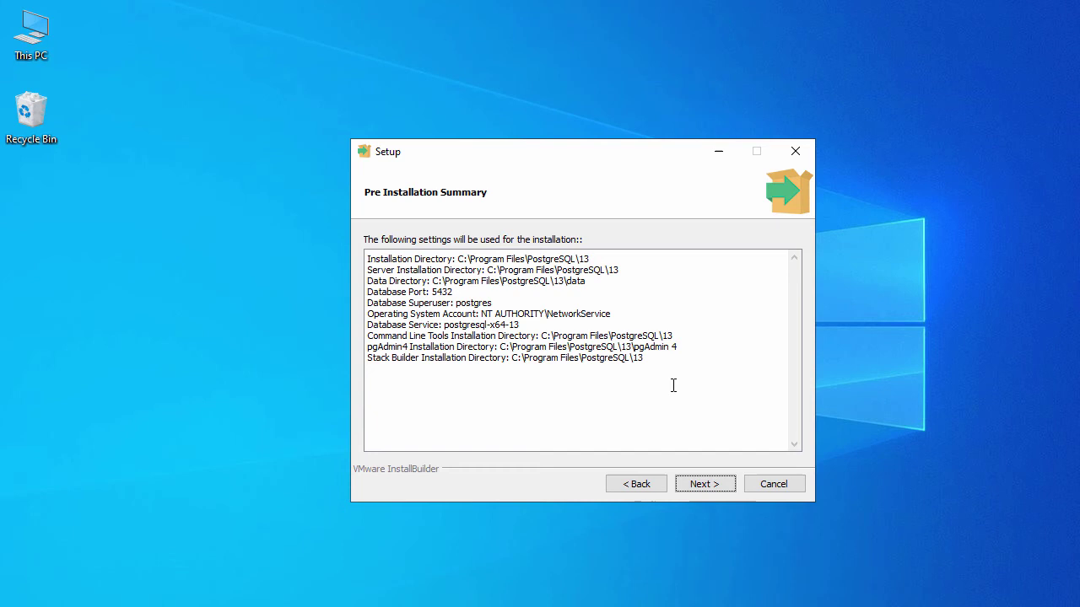
pyautogui.click(705, 484)
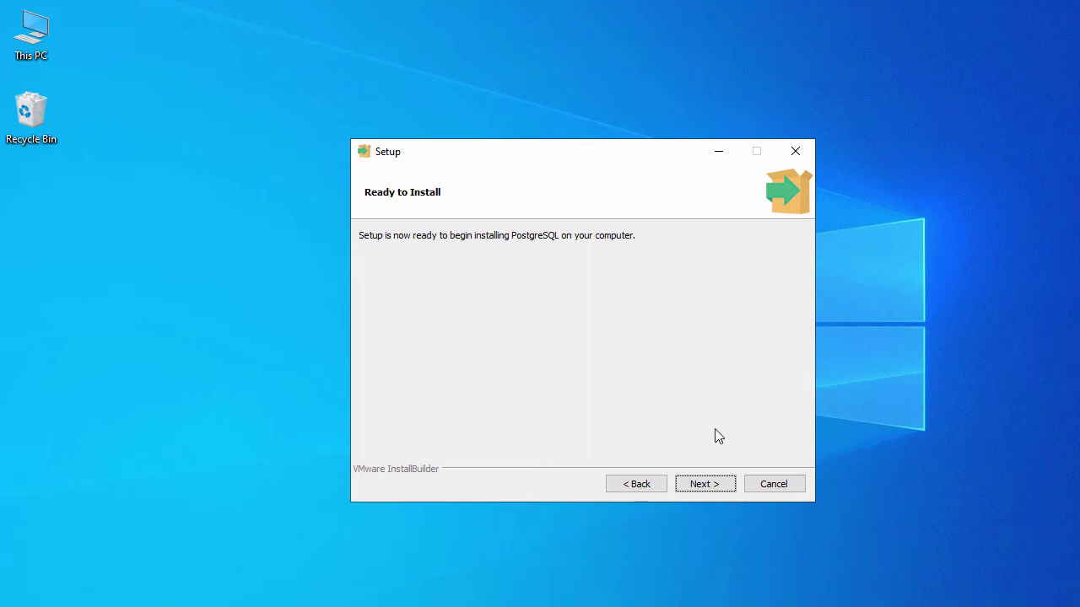
# Step: Install PostgreSQL, then finish setup with 'Launch Stack Builder at exit?' unchecked
pyautogui.click(703, 486)
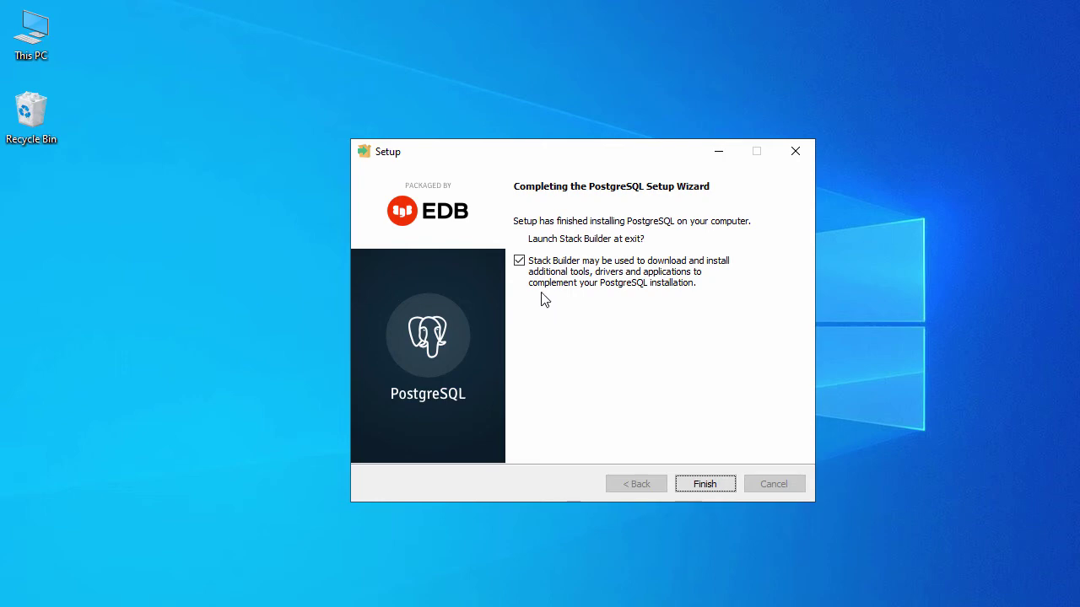
pyautogui.click(520, 262)
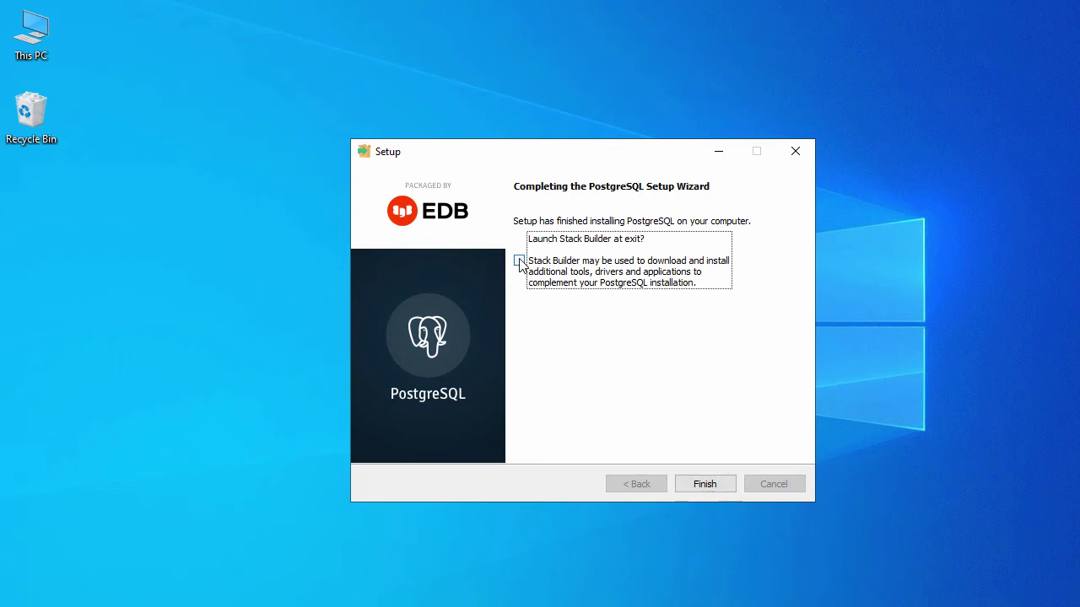
pyautogui.click(702, 483)
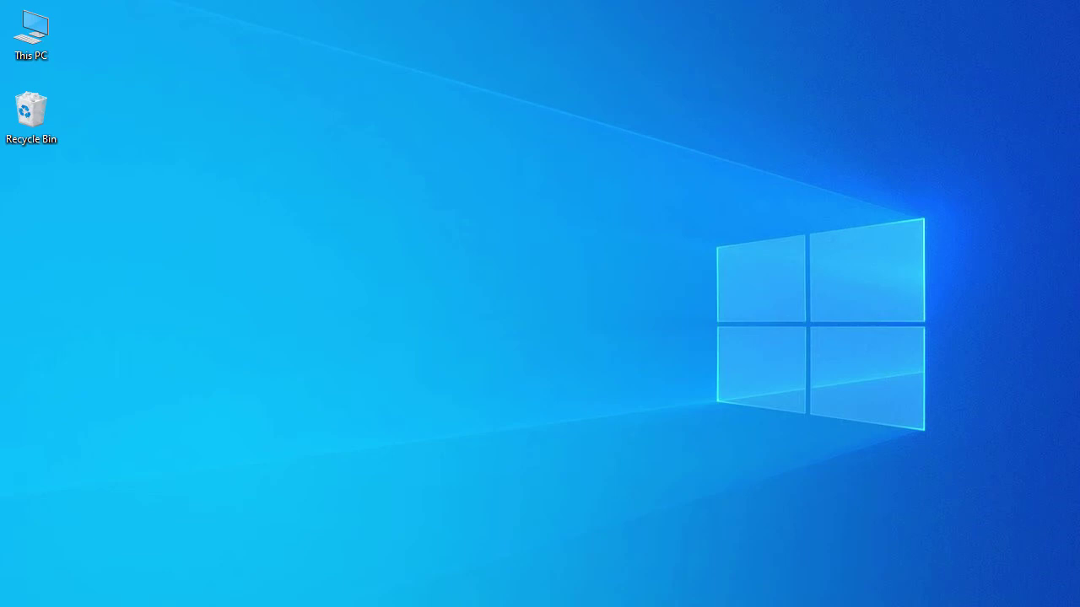
# Step: Search the Start menu for 'pg' and launch pgAdmin 4
pyautogui.press('super+s')
pyautogui.write('pg')
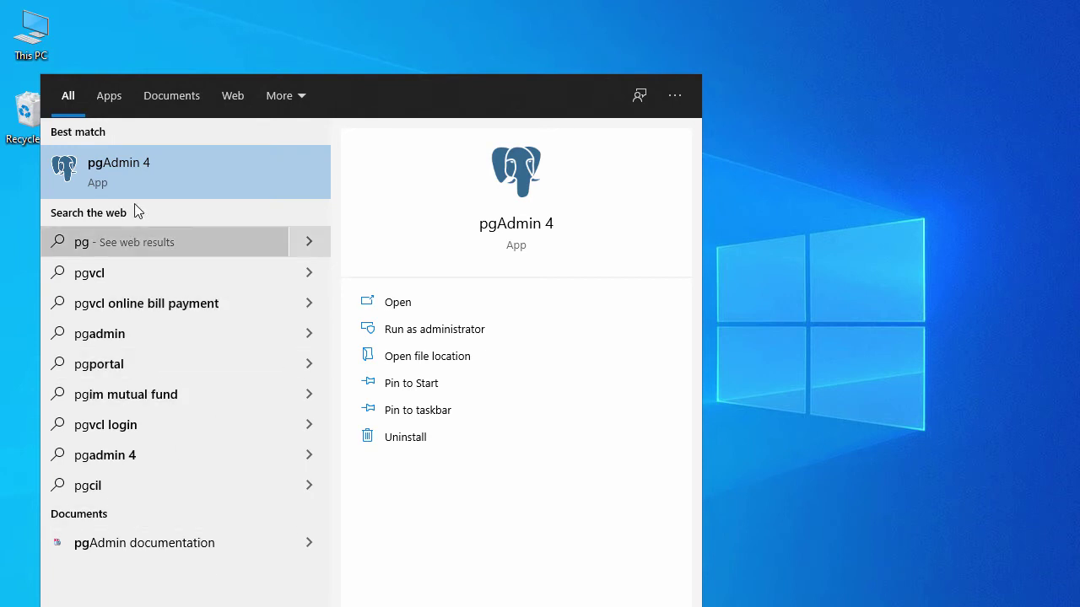
pyautogui.click(170, 195)
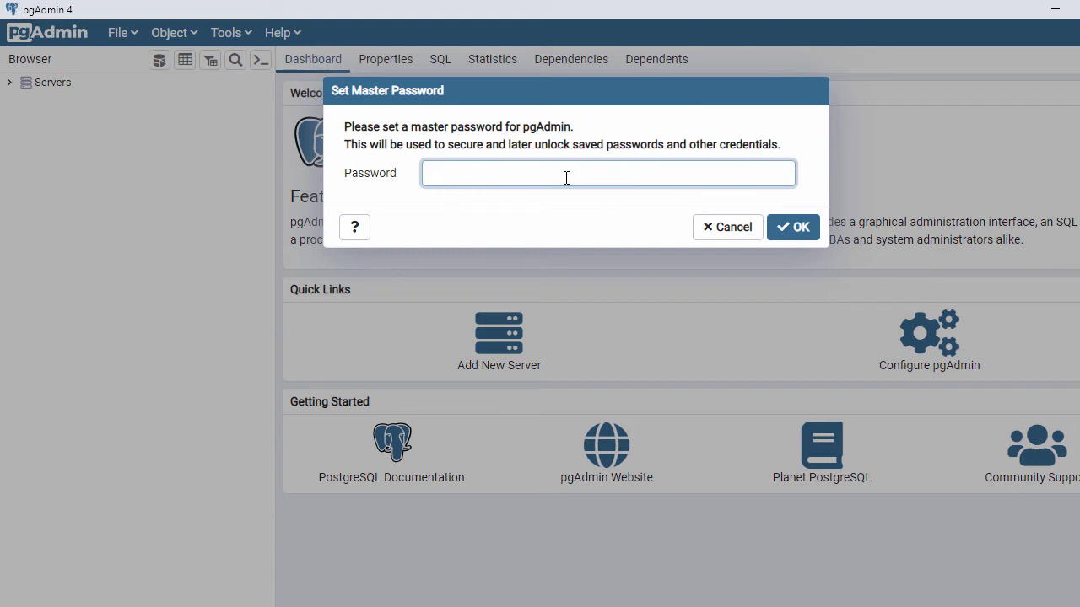
# Step: Set the pgAdmin master password, then expand Servers to reveal PostgreSQL 13
pyautogui.write('***')
pyautogui.click(791, 227)
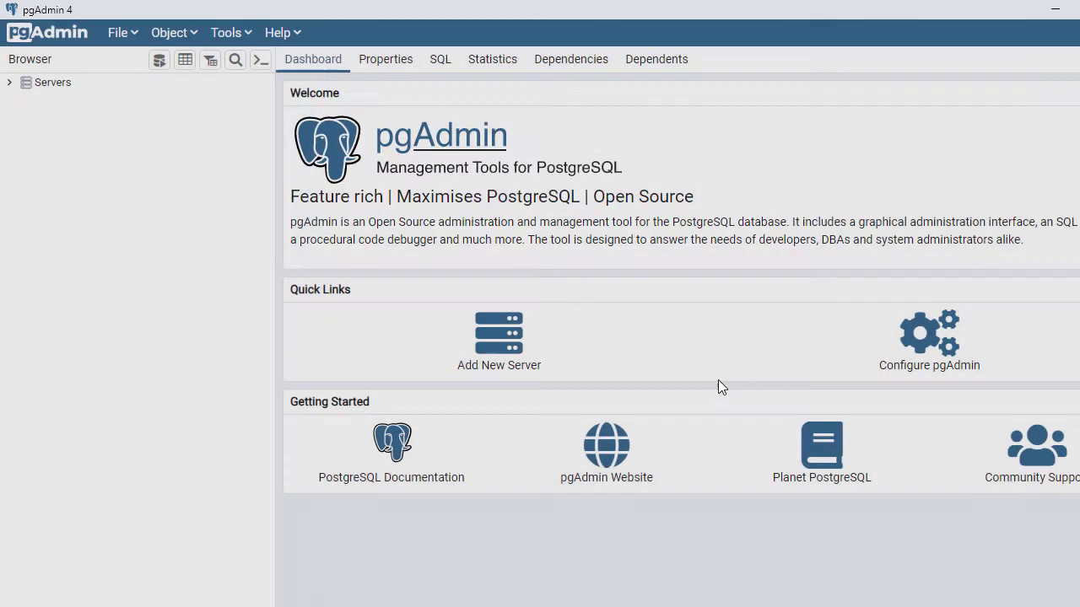
pyautogui.click(11, 84)
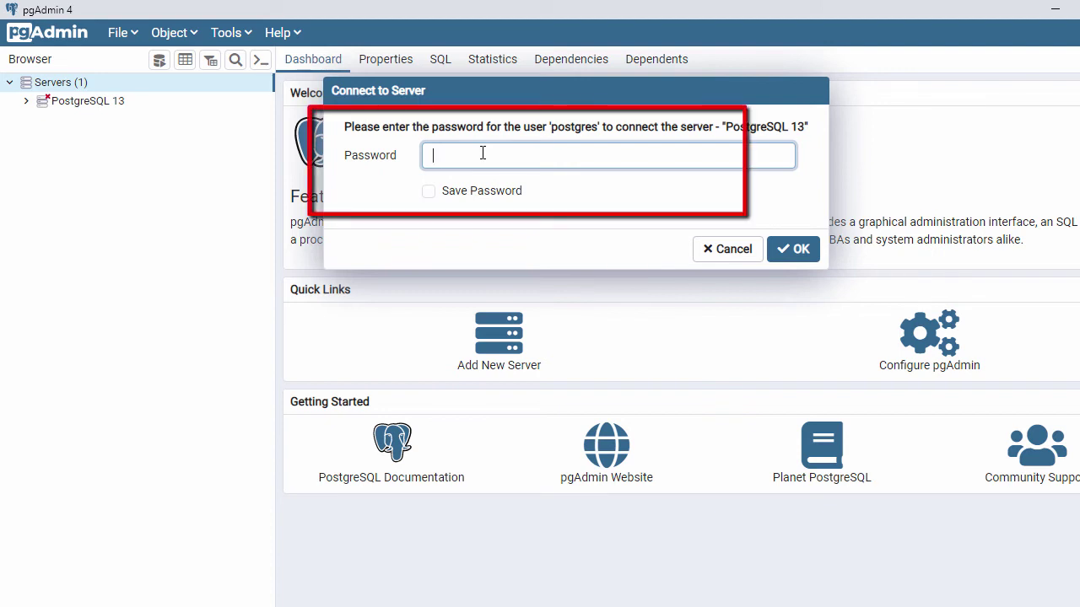
# Step: Connect to PostgreSQL 13 with a saved password, expand Databases to postgres, and show the SQL panel
pyautogui.write('••')
pyautogui.click(430, 192)
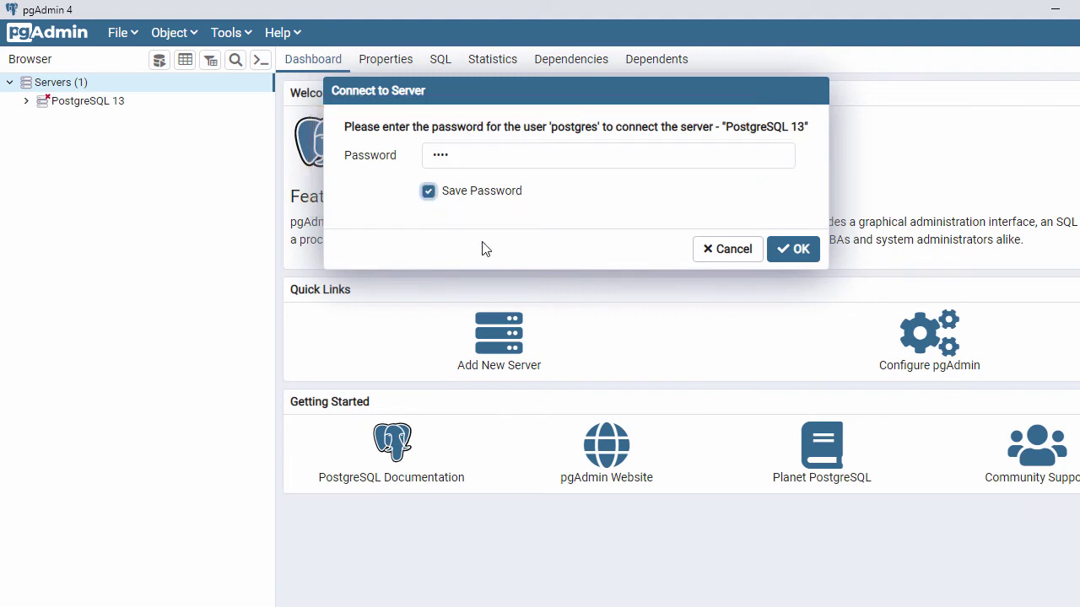
pyautogui.click(799, 251)
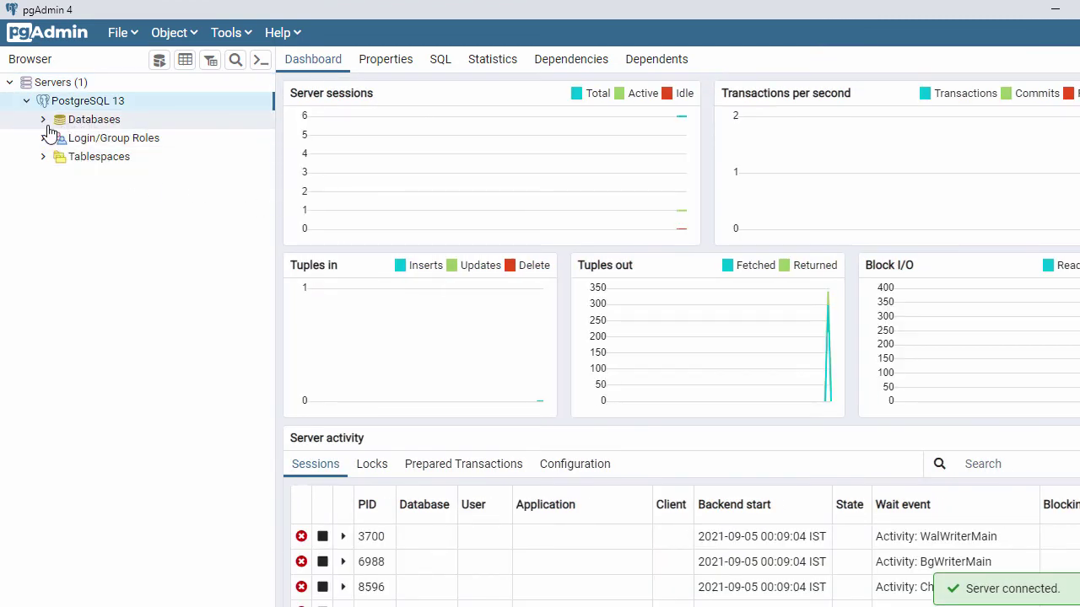
pyautogui.click(43, 120)
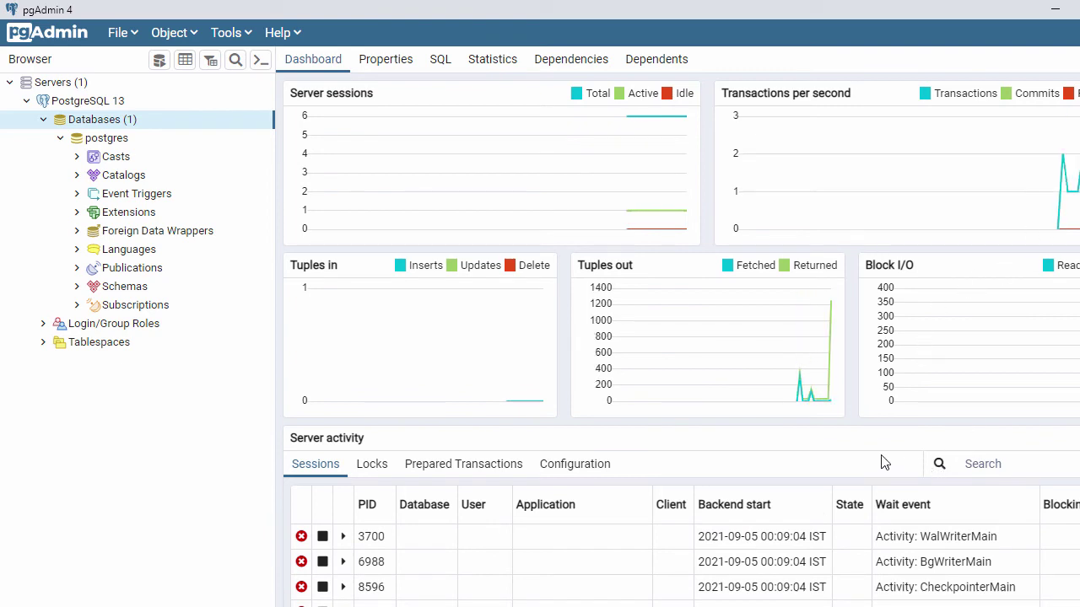
pyautogui.click(439, 61)
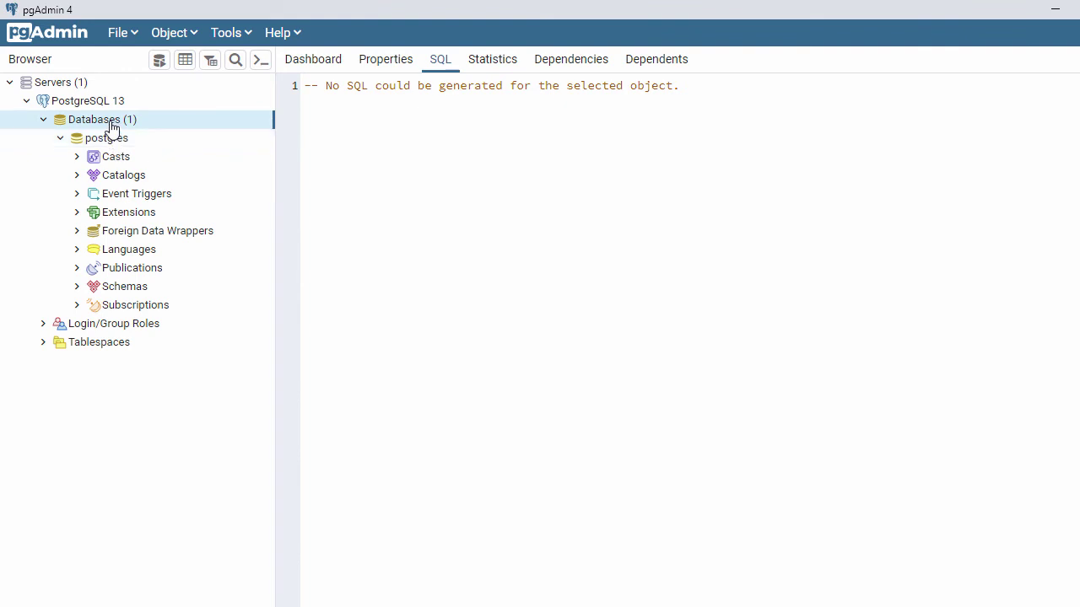
# Step: Create a database named mydb owned by postgres, previewing its SQL before saving
pyautogui.rightClick(110, 127)
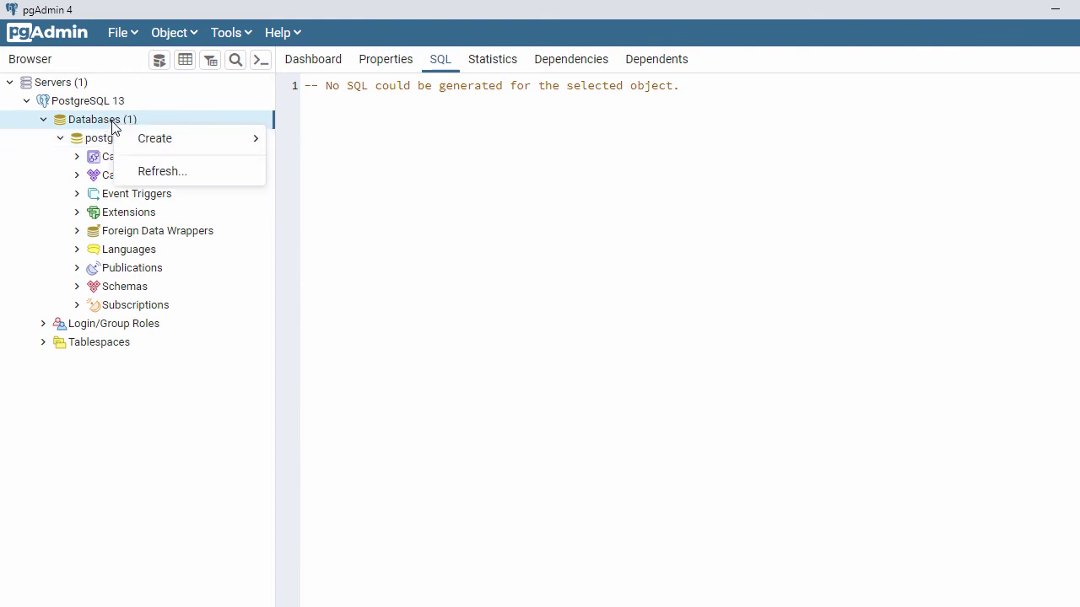
pyautogui.moveTo(188, 148)
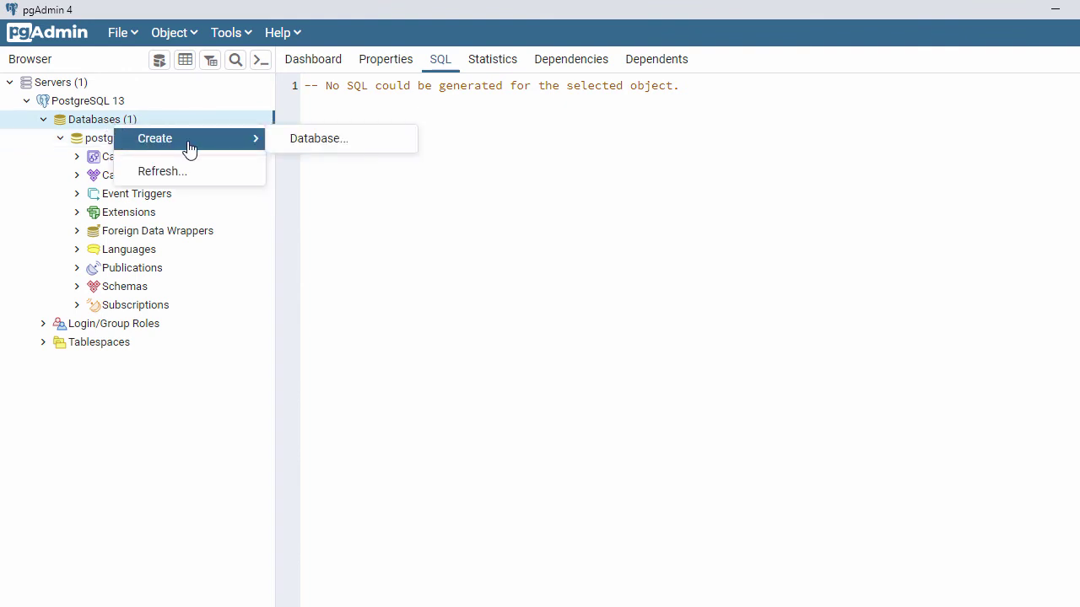
pyautogui.click(312, 142)
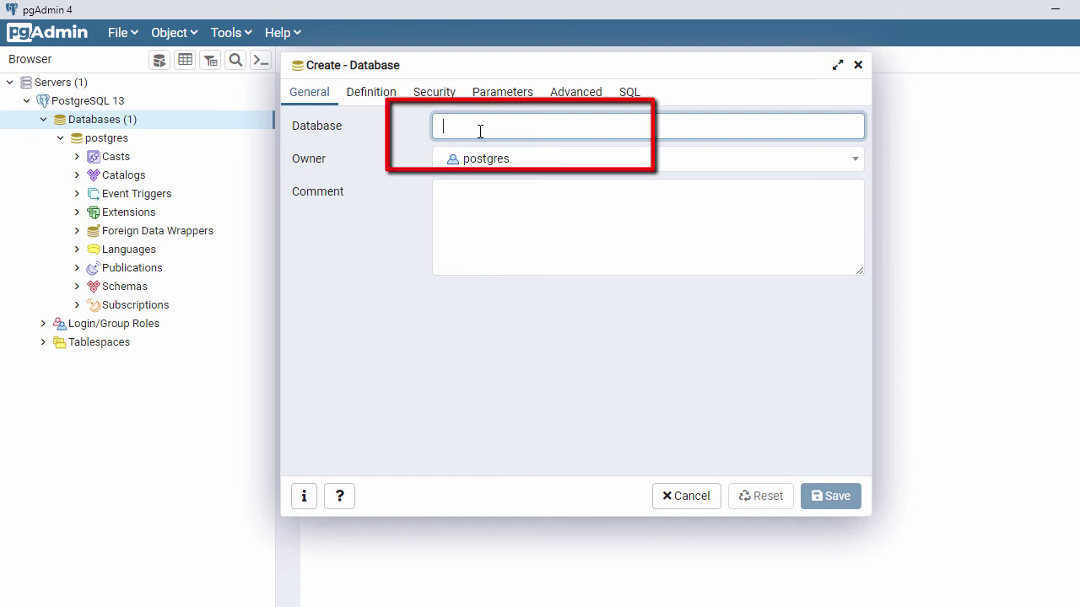
pyautogui.write('mydb')
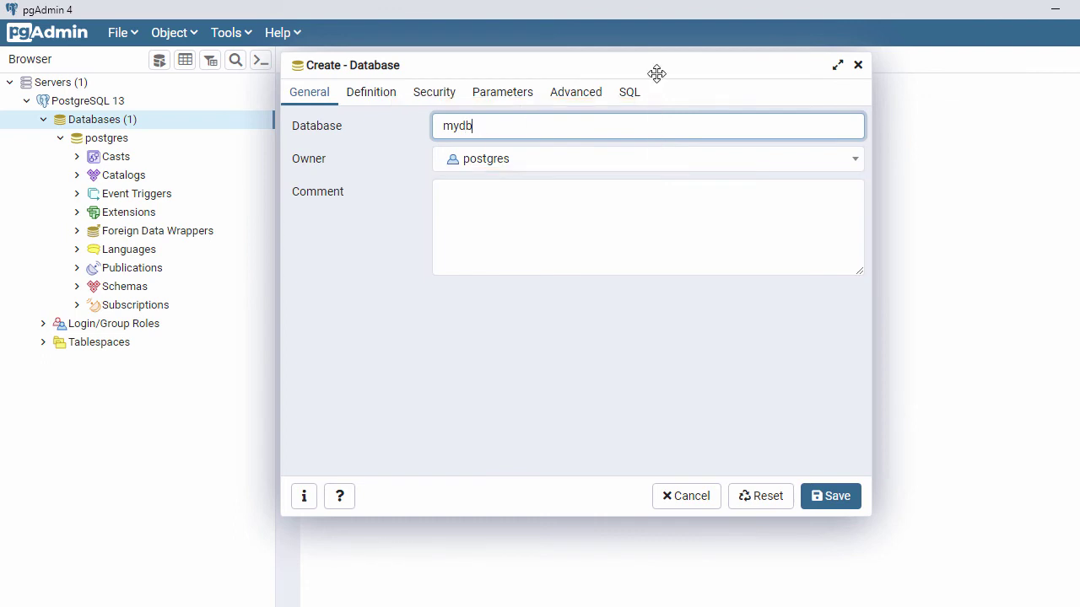
pyautogui.click(630, 95)
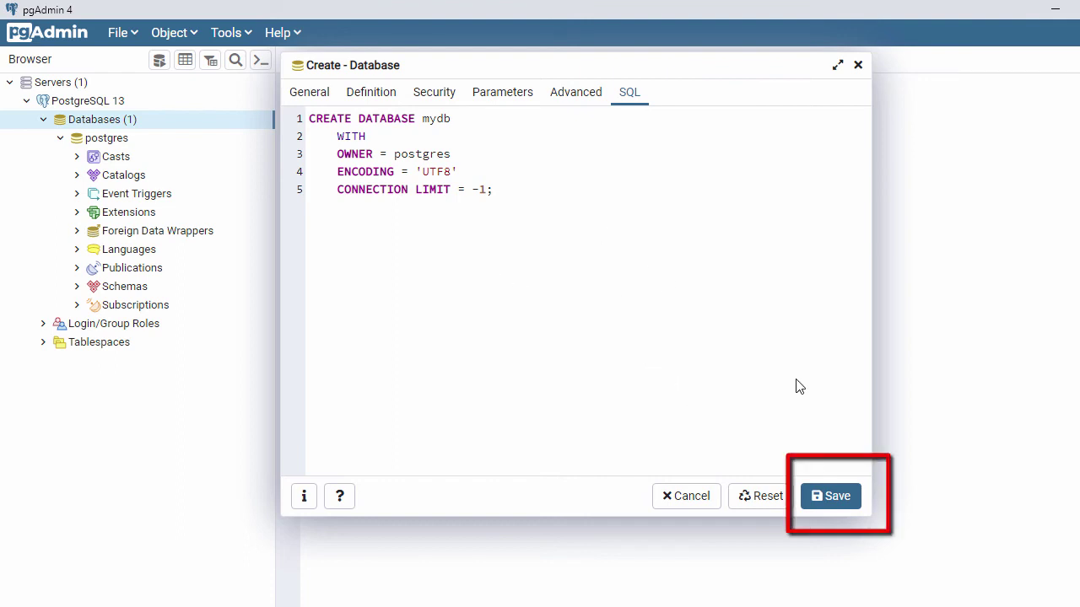
pyautogui.click(832, 499)
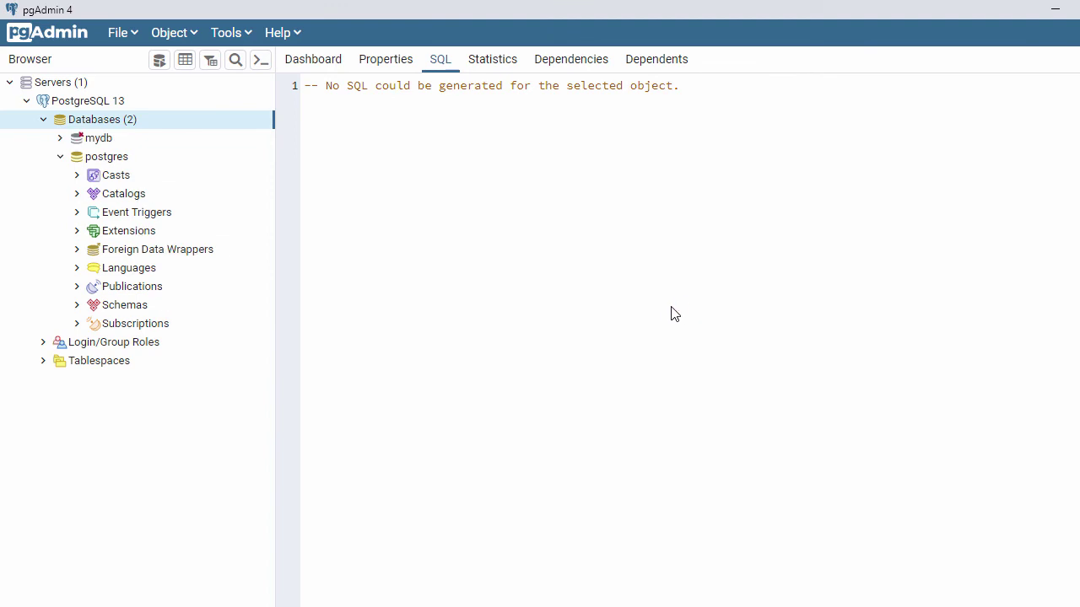
# Step: Connect to mydb and expand Schemas > public down to its empty Tables group
pyautogui.click(93, 144)
pyautogui.rightClick(93, 143)
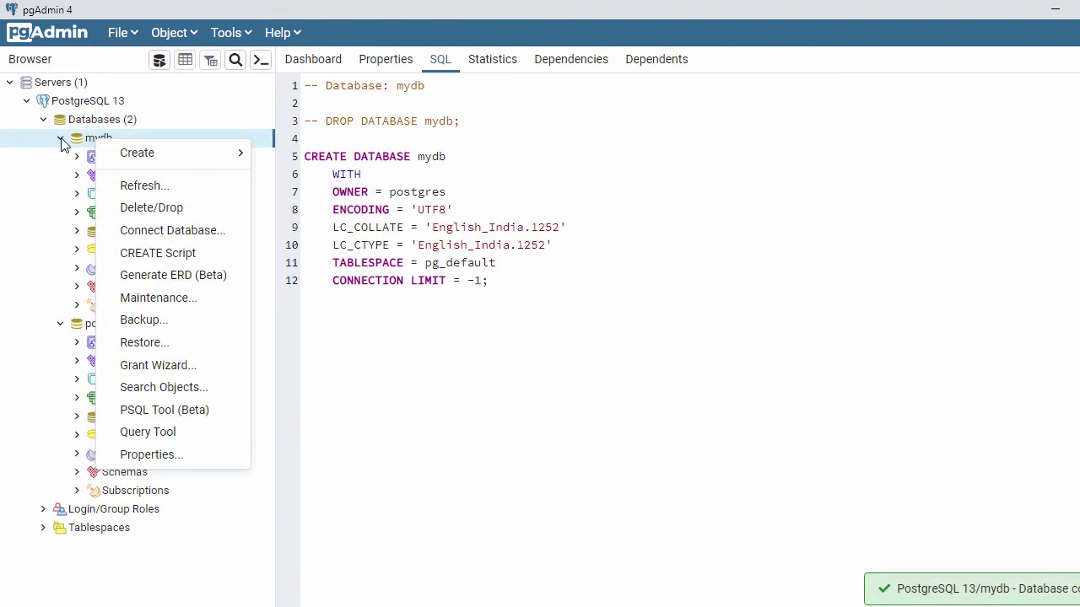
pyautogui.click(60, 146)
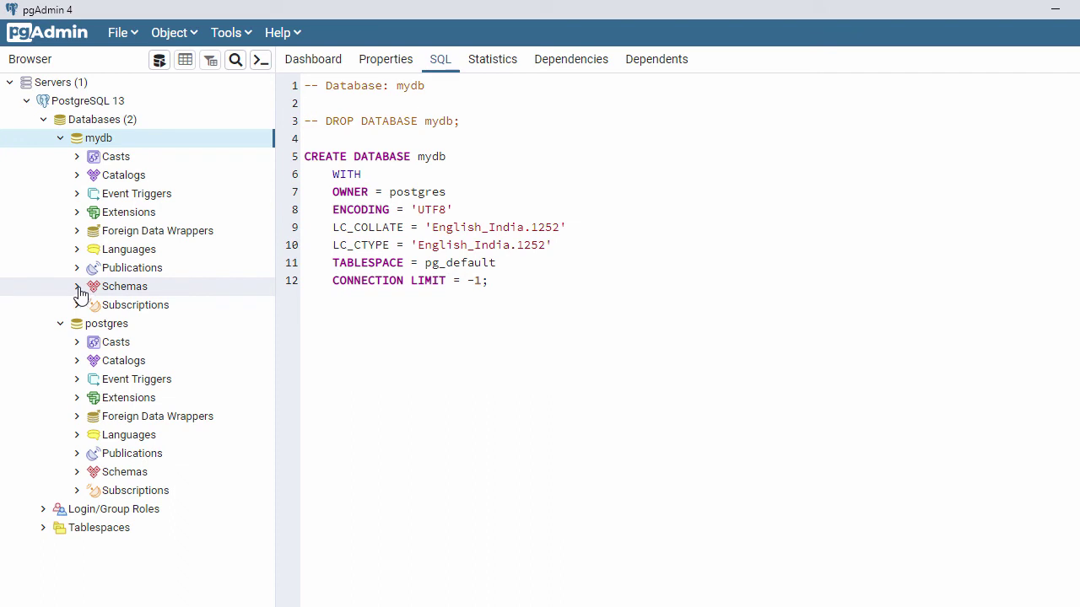
pyautogui.click(78, 289)
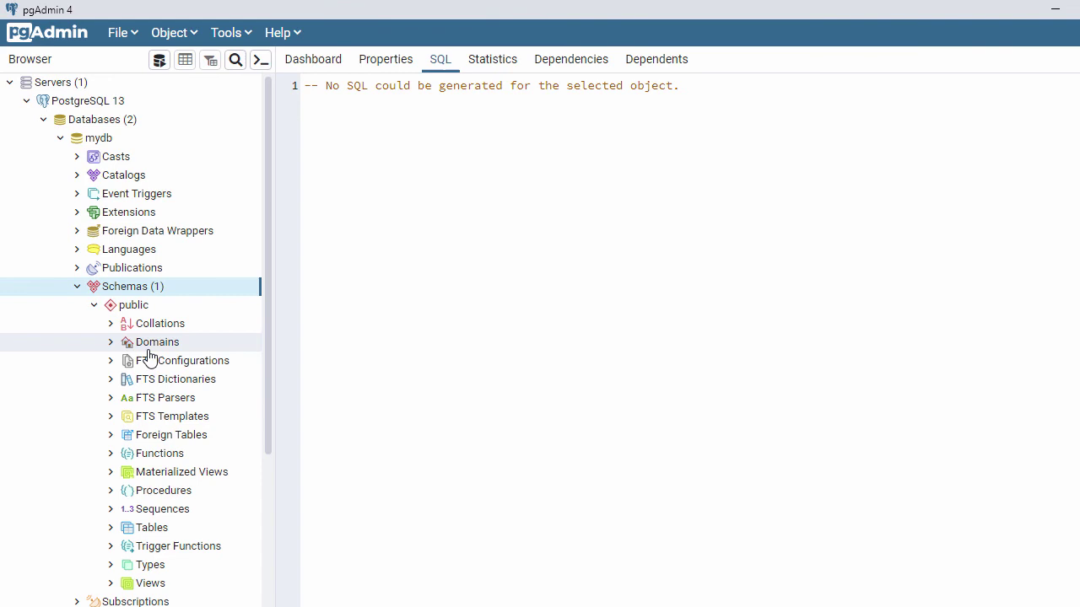
pyautogui.scroll(-1, 148, 357)
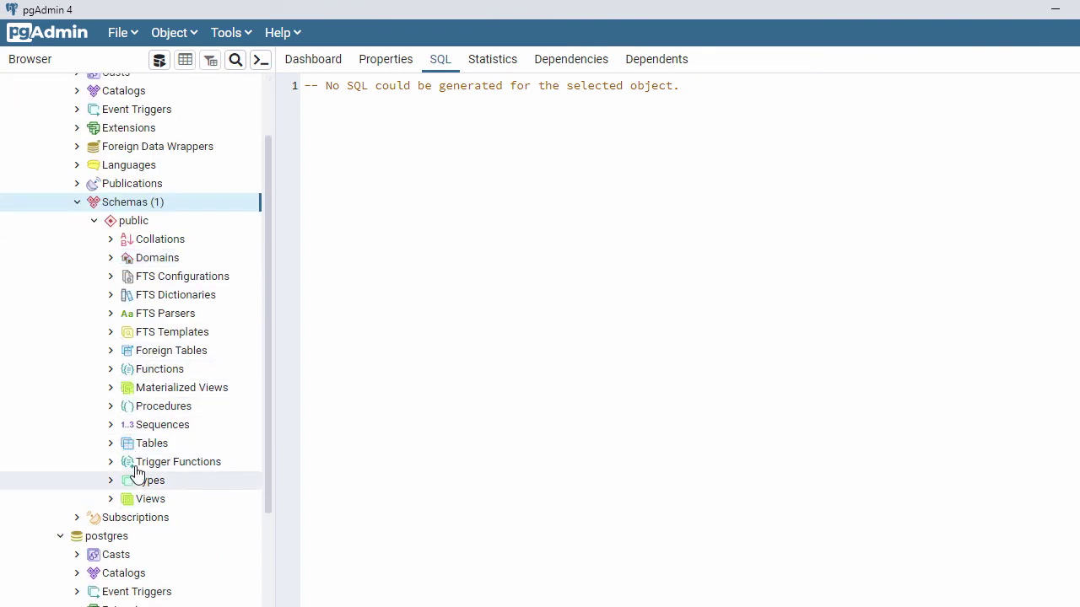
pyautogui.click(113, 445)
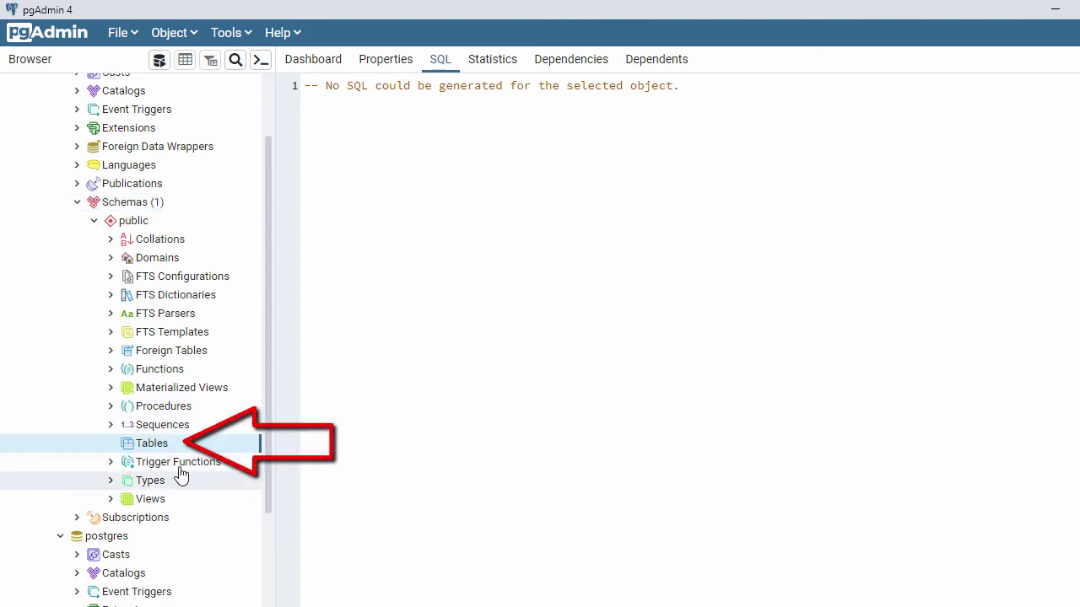
# Step: Start a new table under Tables, name it mytbl, and move to its Columns
pyautogui.rightClick(160, 449)
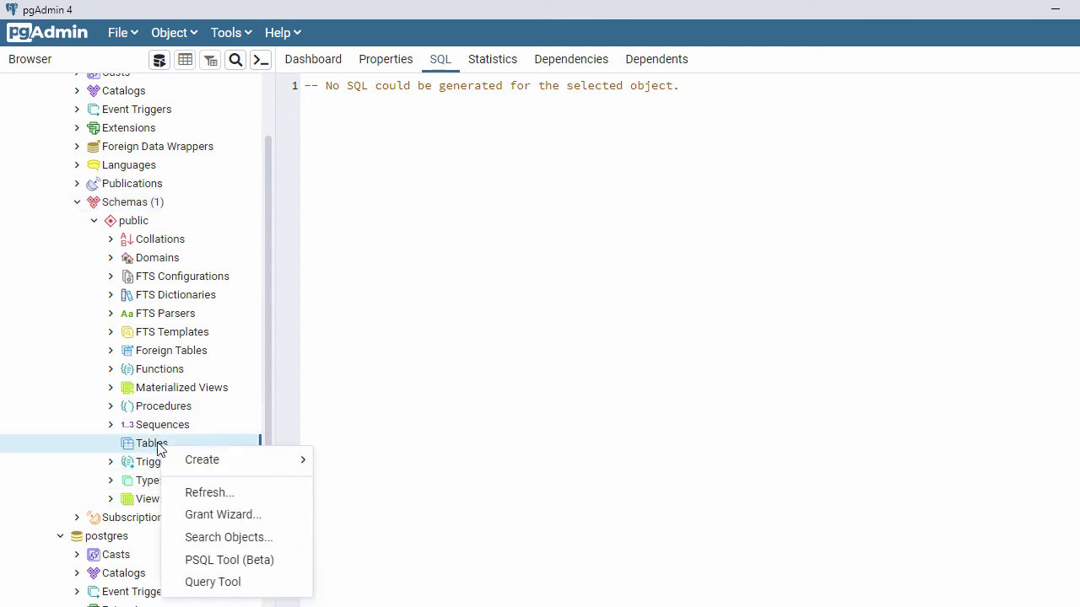
pyautogui.moveTo(210, 464)
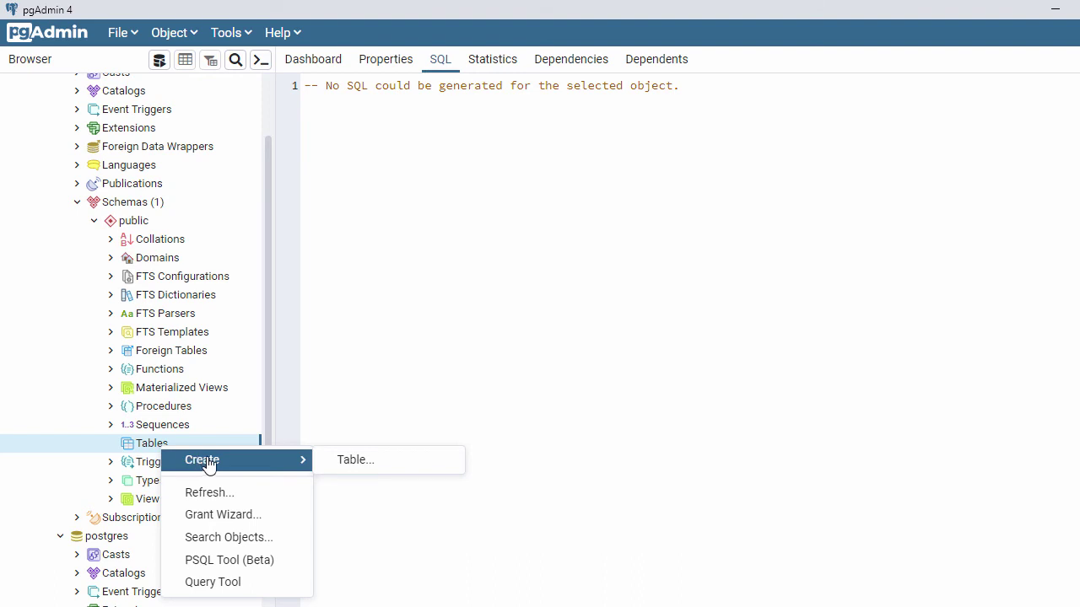
pyautogui.click(355, 461)
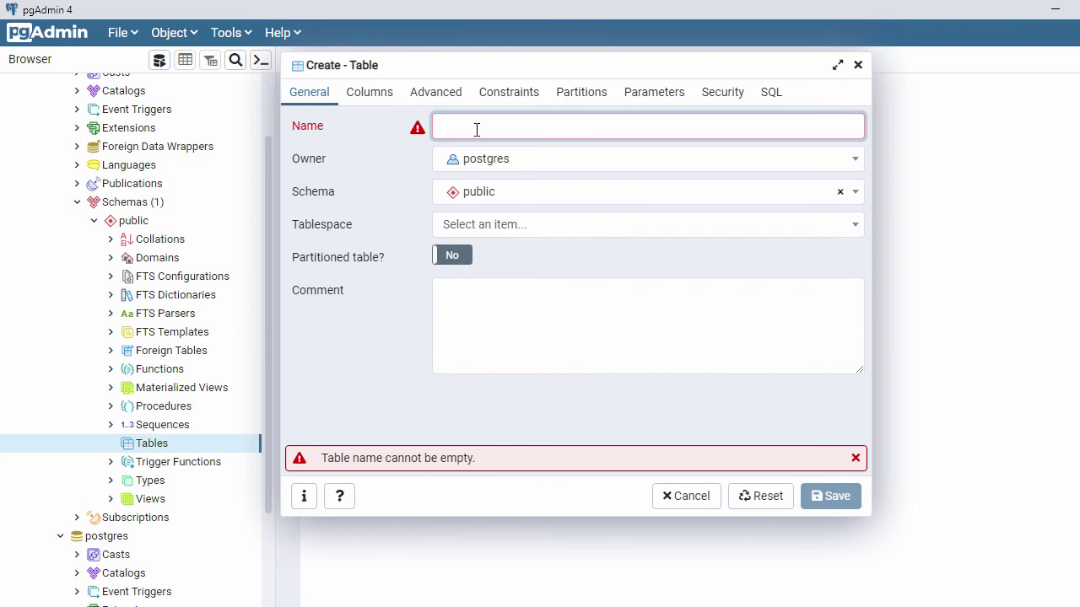
pyautogui.write('my')
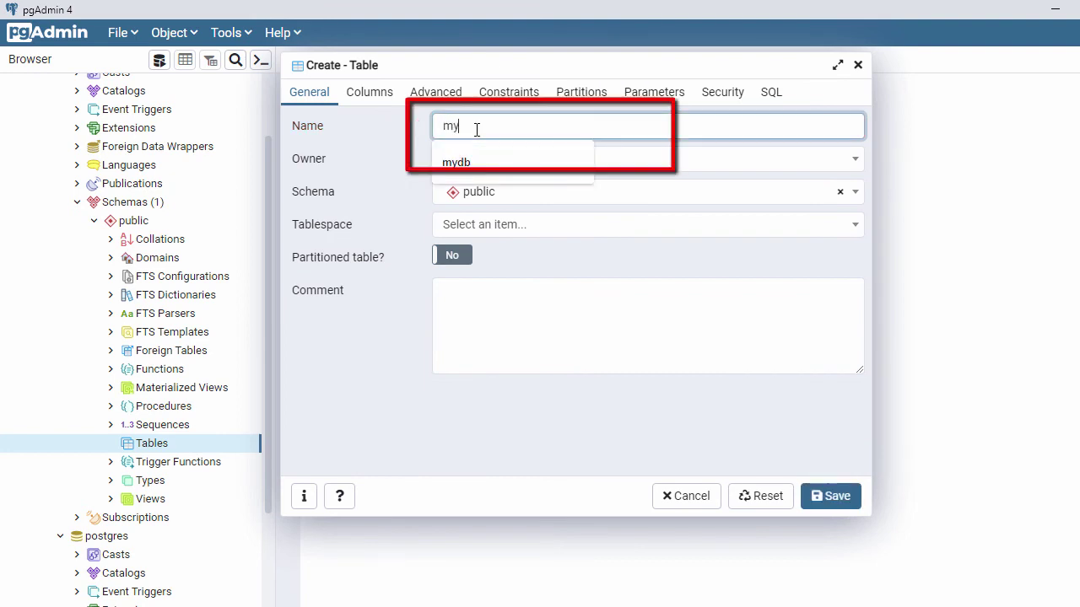
pyautogui.write('ta')
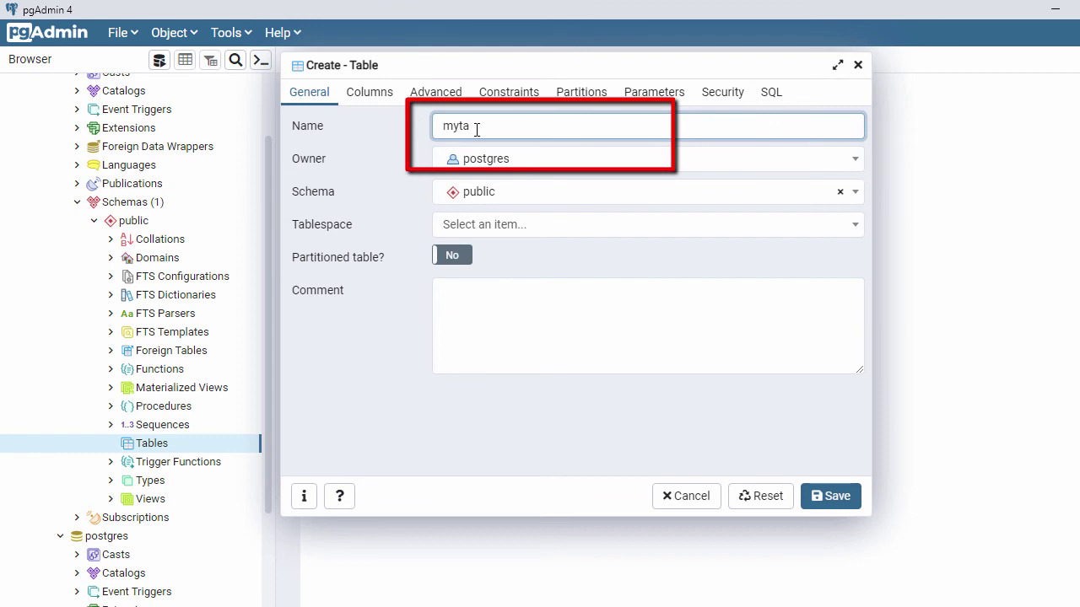
pyautogui.press('BackSpace')
pyautogui.write('bl')
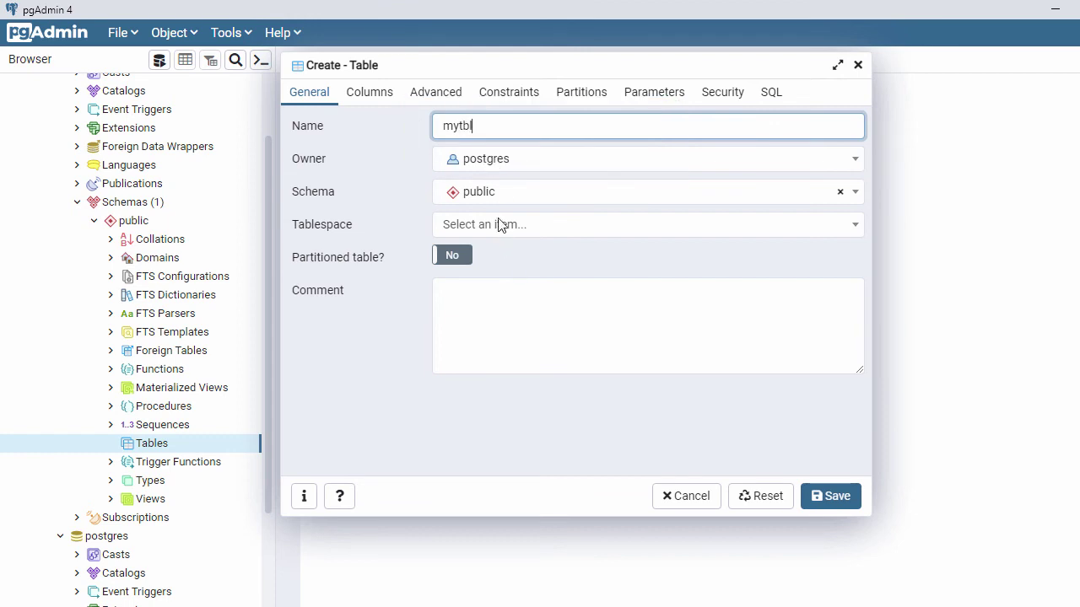
pyautogui.click(362, 92)
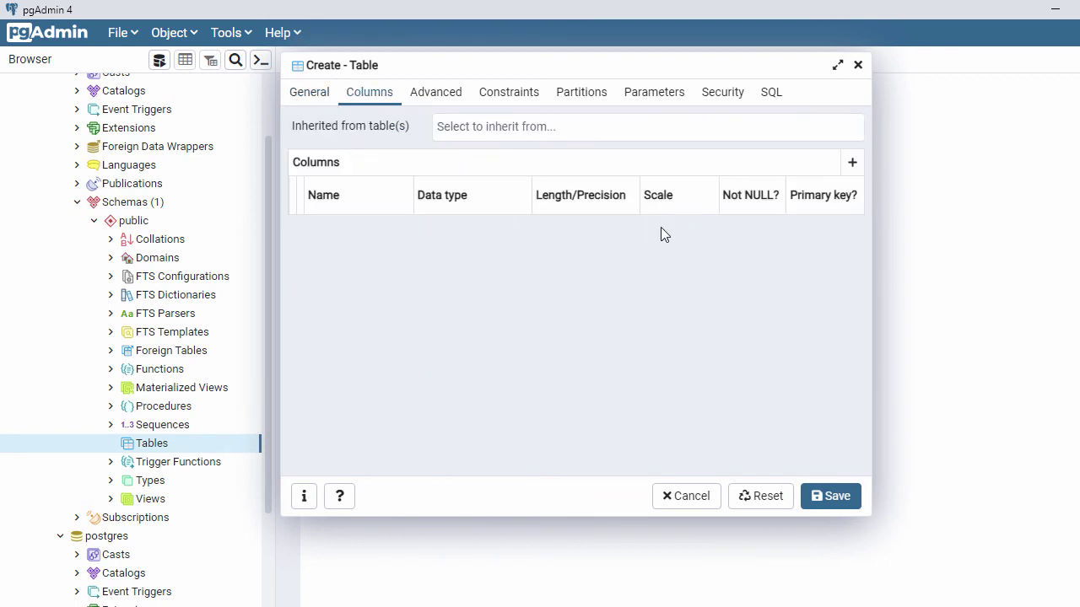
# Step: Add an integer column named a to mytbl and save the table
pyautogui.click(852, 162)
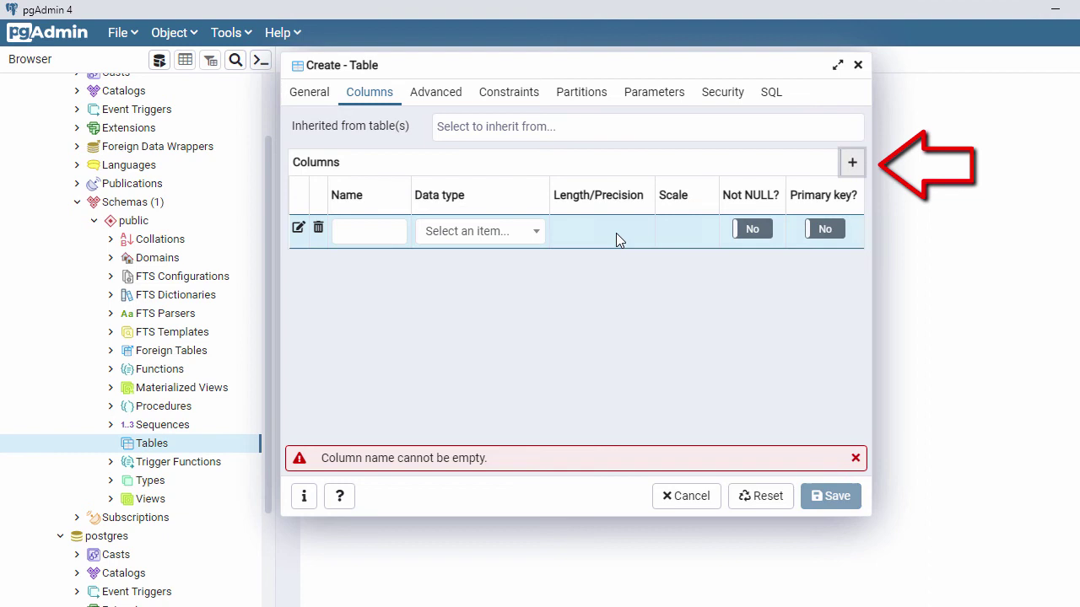
pyautogui.click(364, 229)
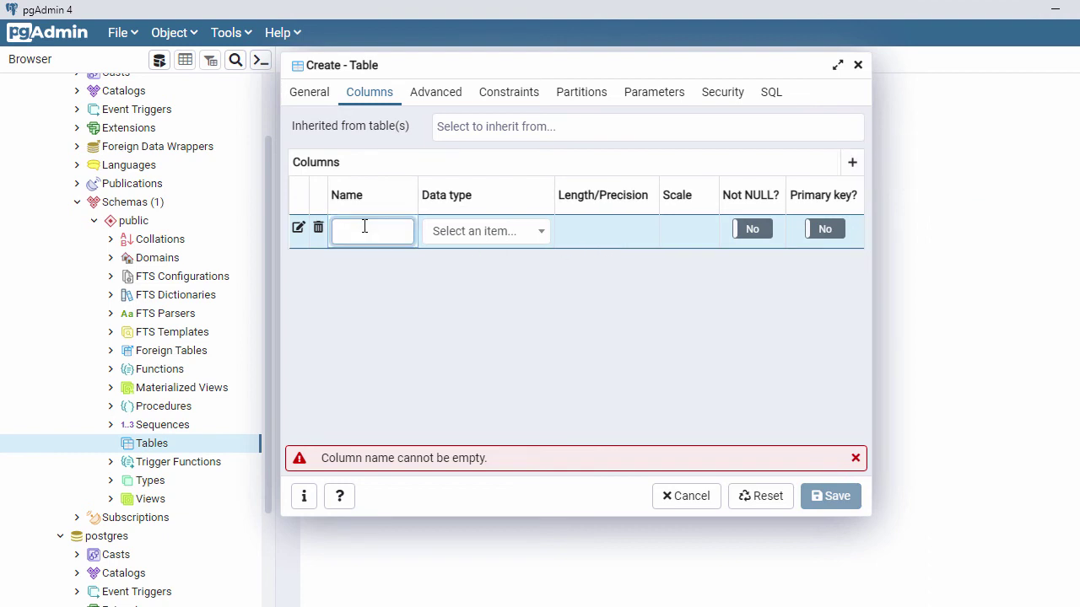
pyautogui.write('a')
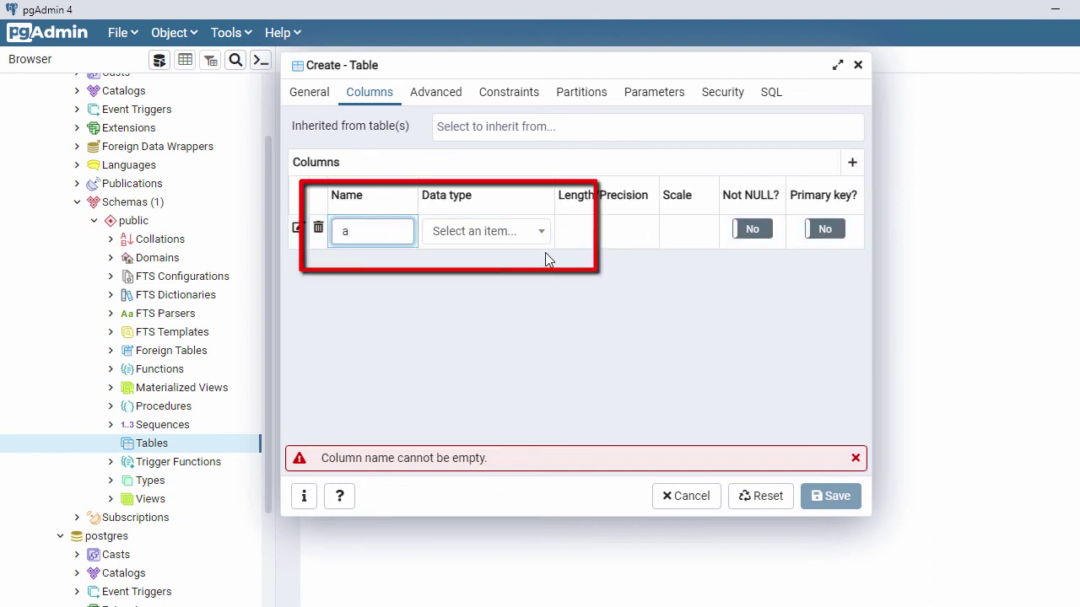
pyautogui.click(539, 232)
pyautogui.write('int')
pyautogui.click(477, 430)
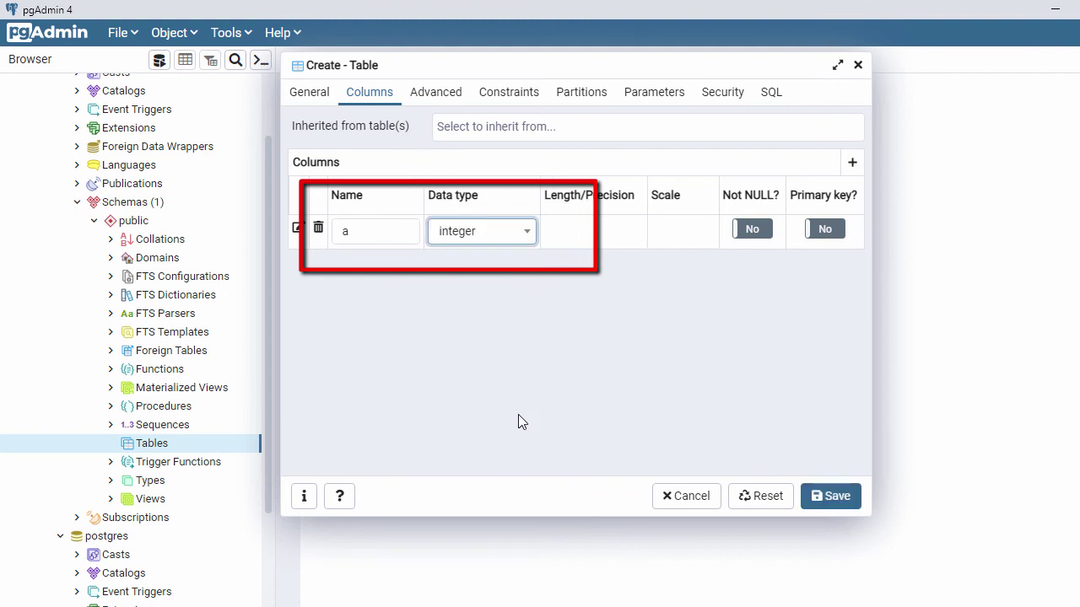
pyautogui.click(827, 499)
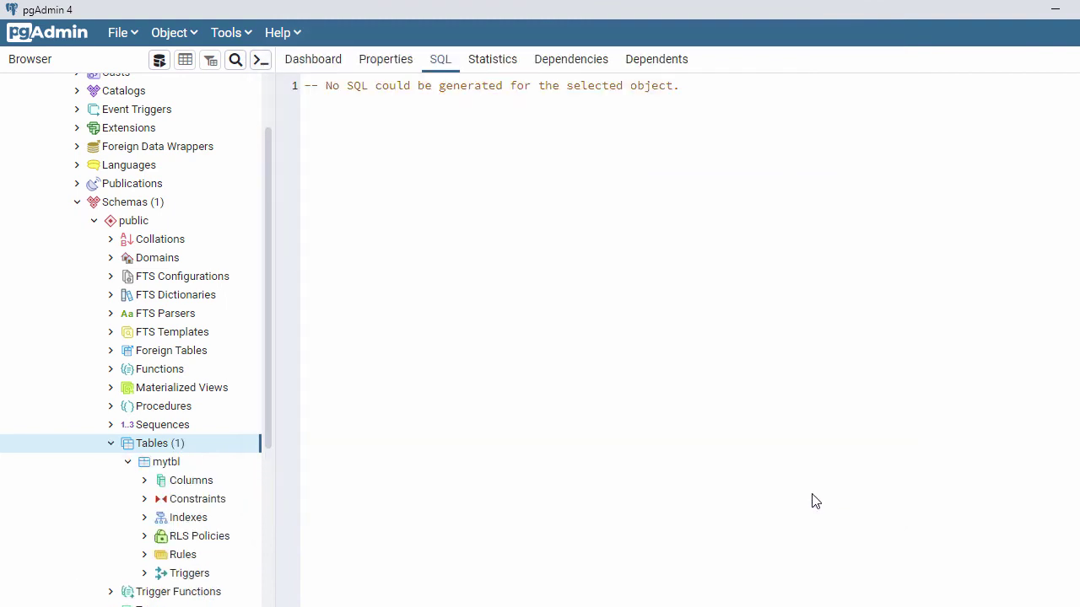
# Step: Open the Query Tool on mydb and run select * from mytbl, returning 0 rows
pyautogui.click(157, 469)
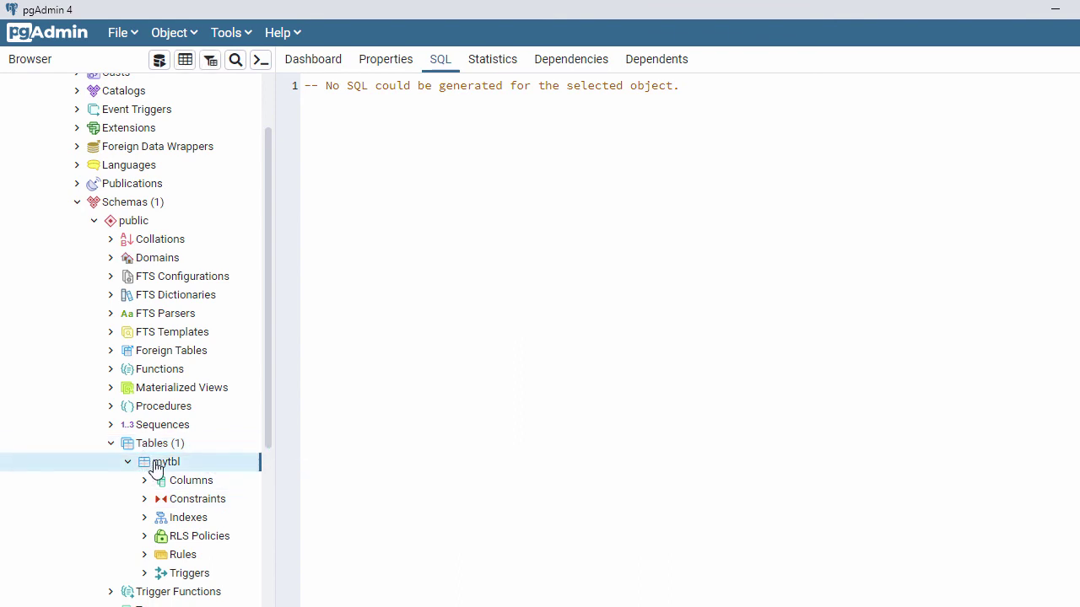
pyautogui.press('Up')
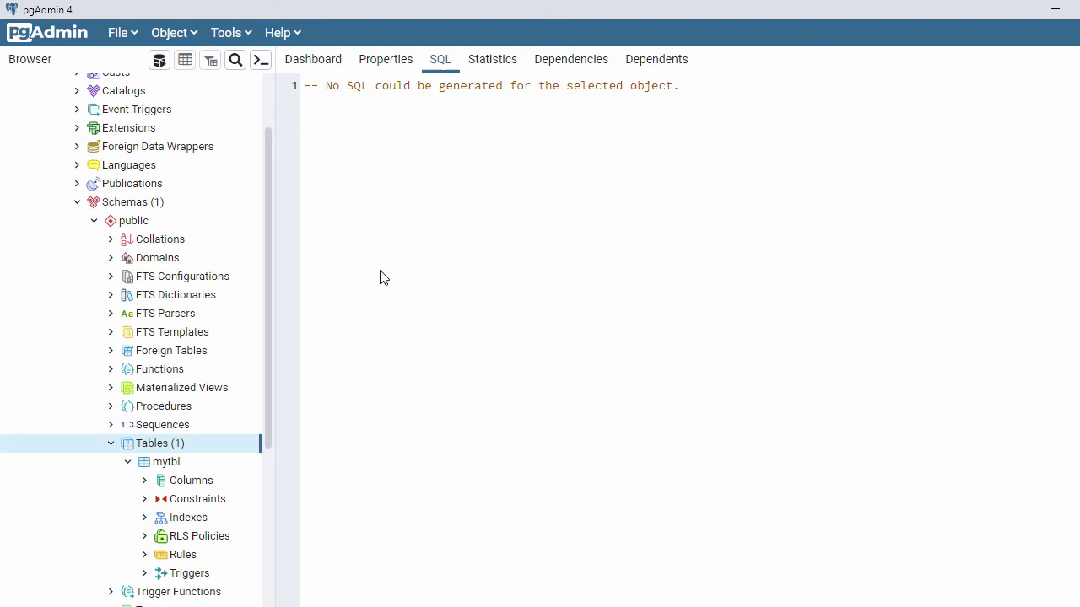
pyautogui.rightClick(167, 452)
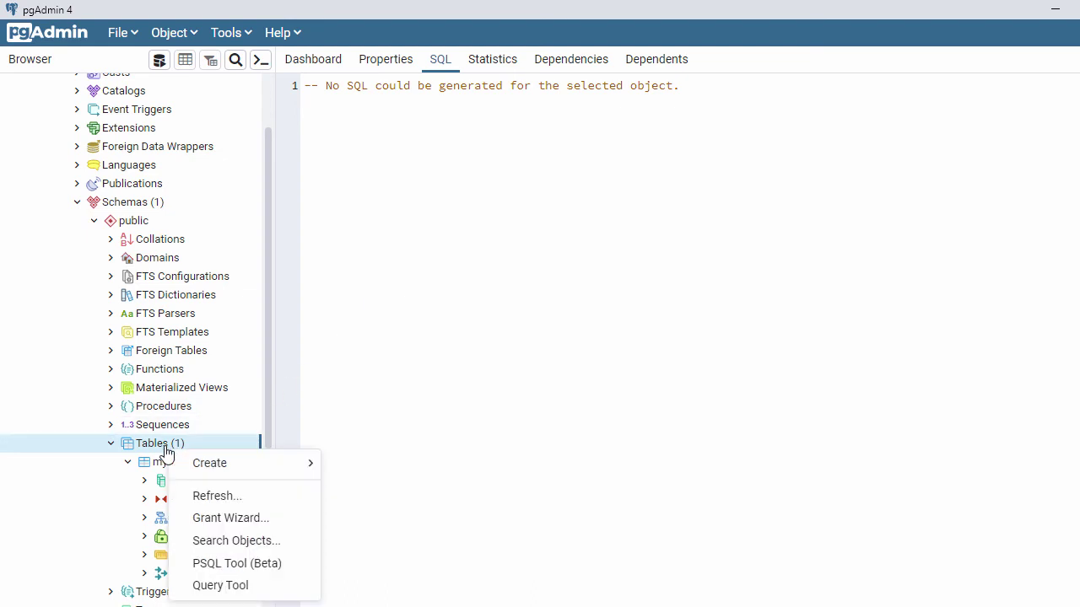
pyautogui.click(221, 586)
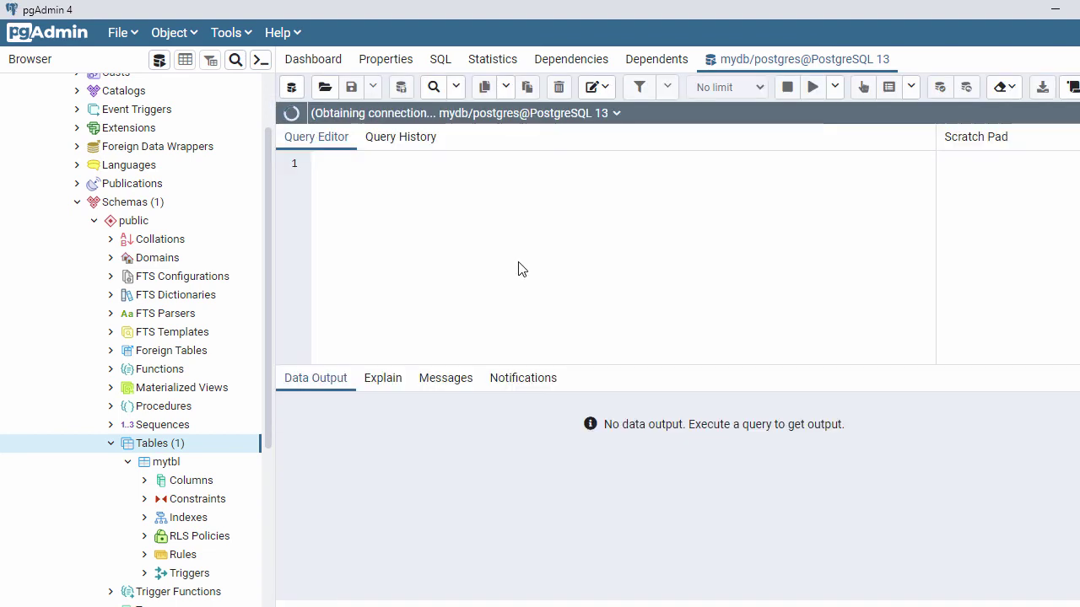
pyautogui.write('select')
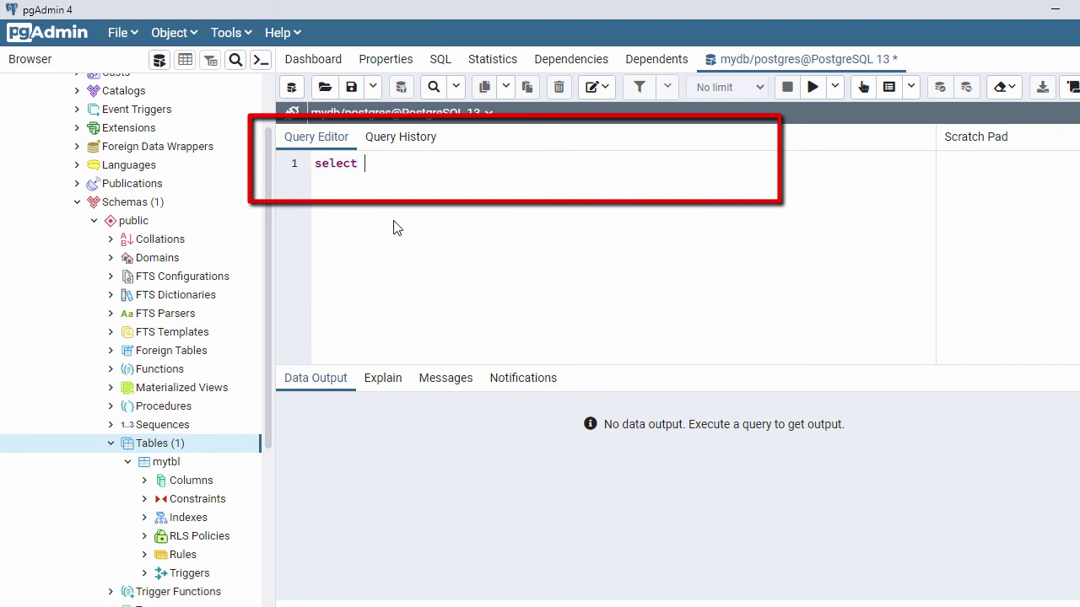
pyautogui.write(' * from ')
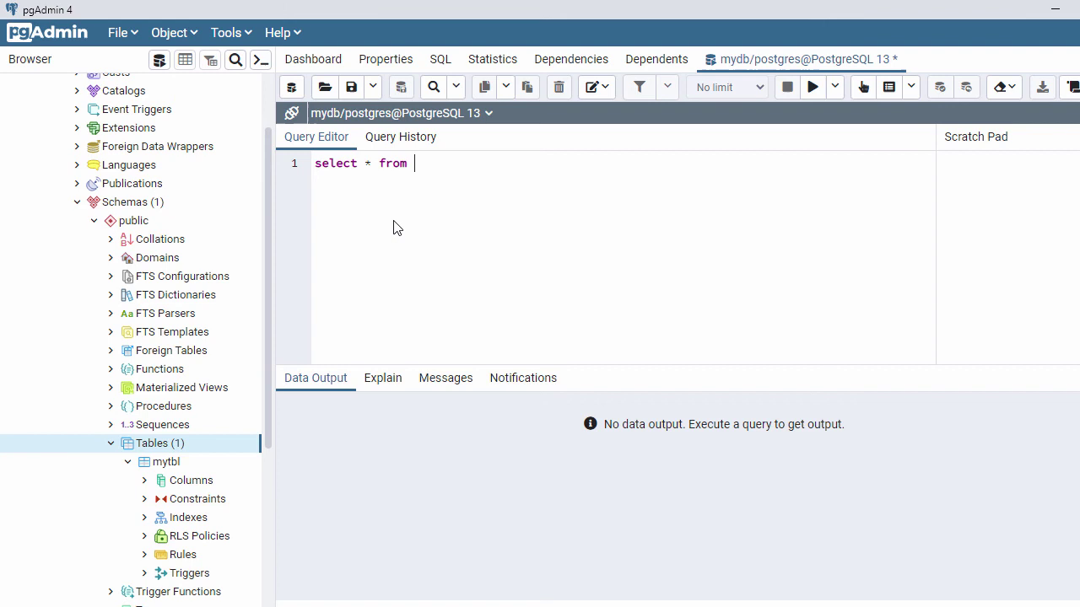
pyautogui.write('mytbl')
pyautogui.moveTo(470, 164); pyautogui.dragTo(319, 169)
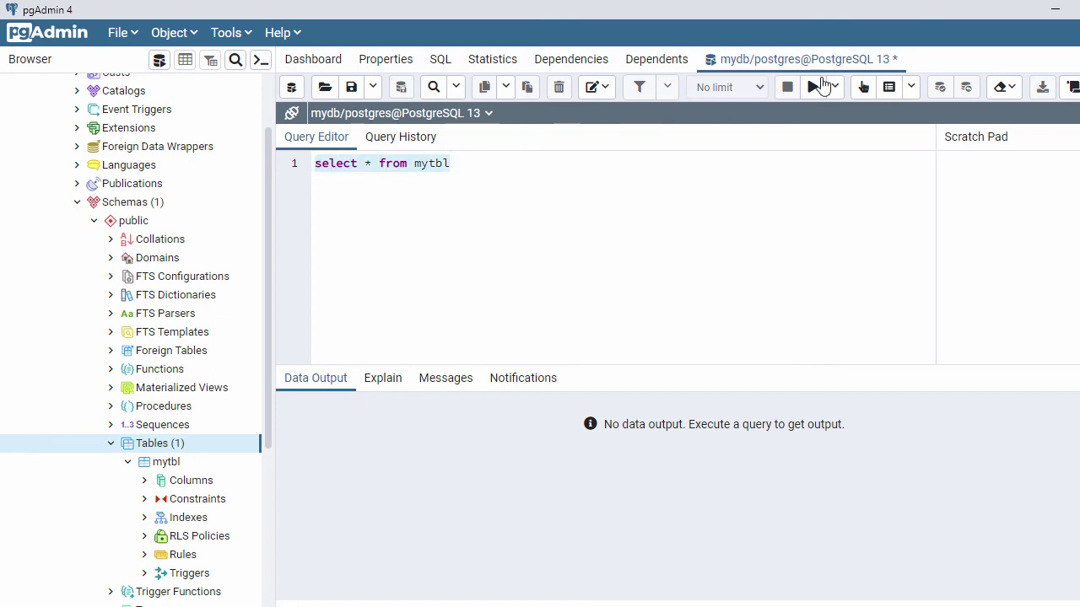
pyautogui.click(814, 88)
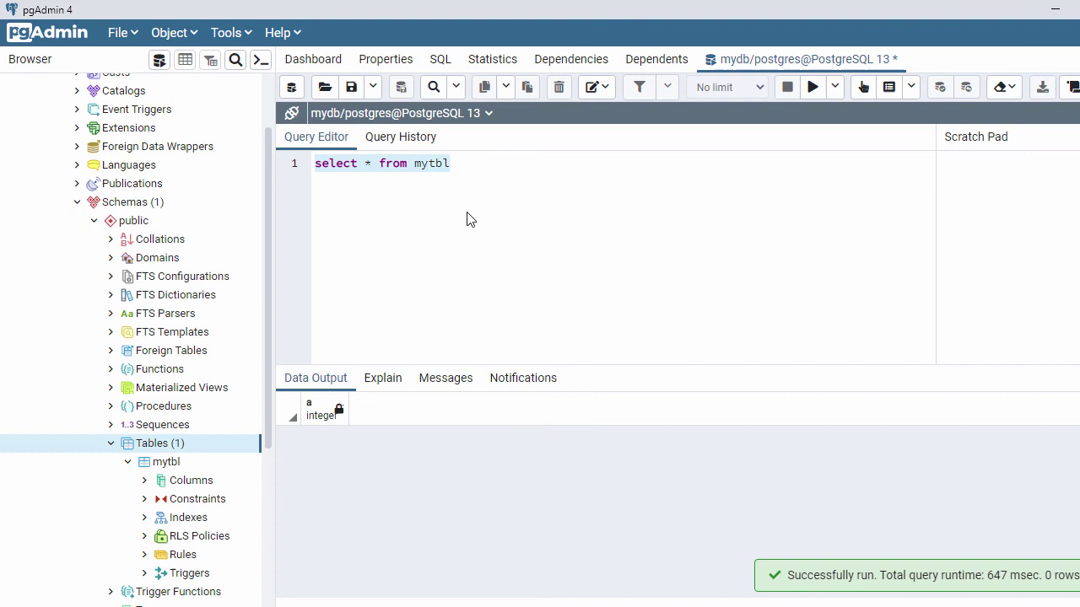
# Step: Write and run insert into mytbl values (1)
pyautogui.click(468, 167)
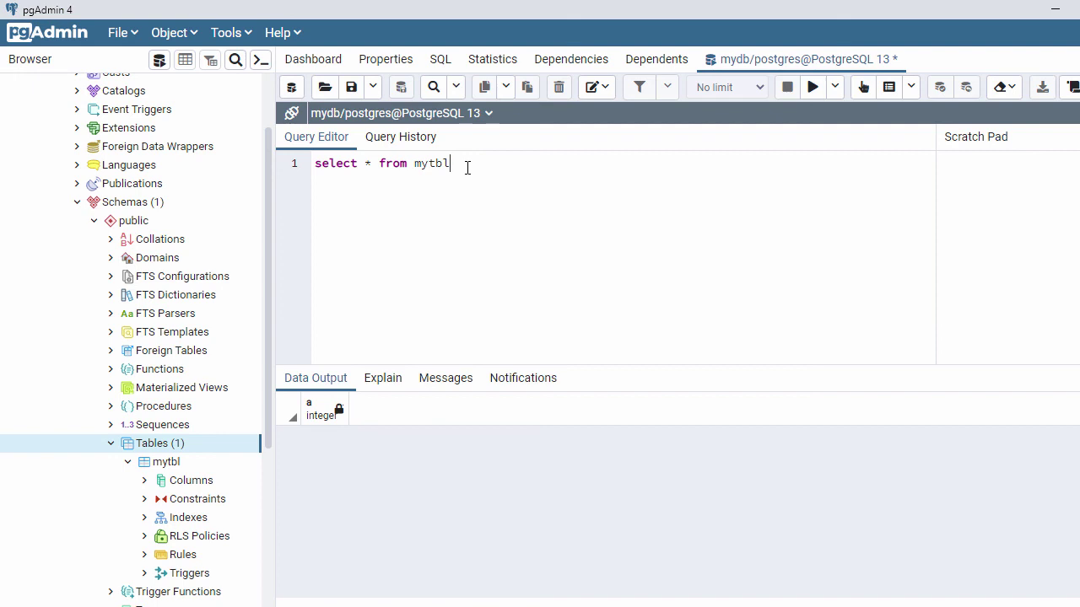
pyautogui.write('in')
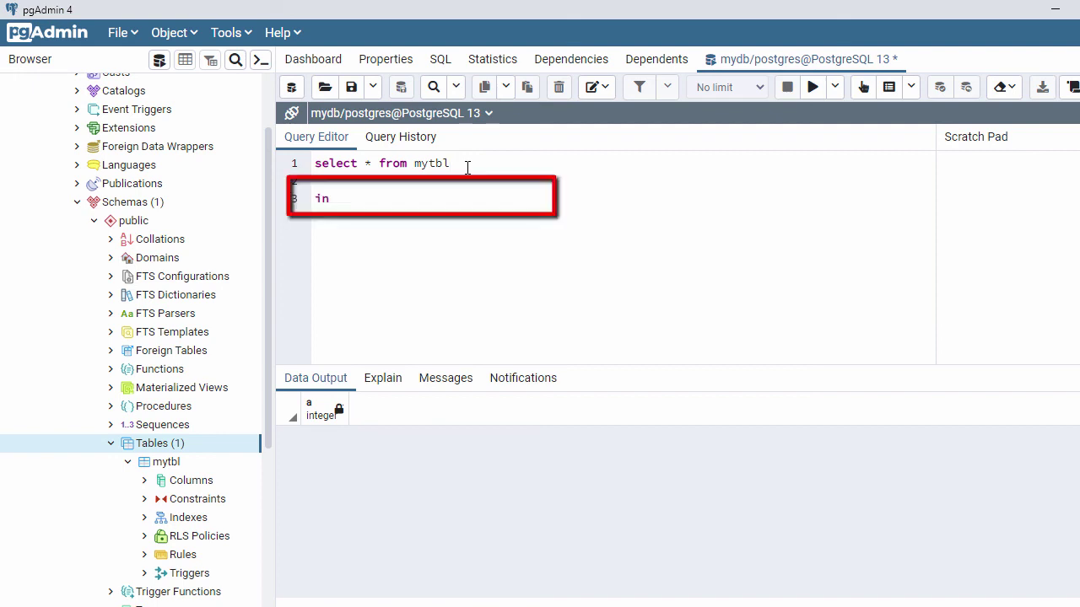
pyautogui.write('sert into mytbl I')
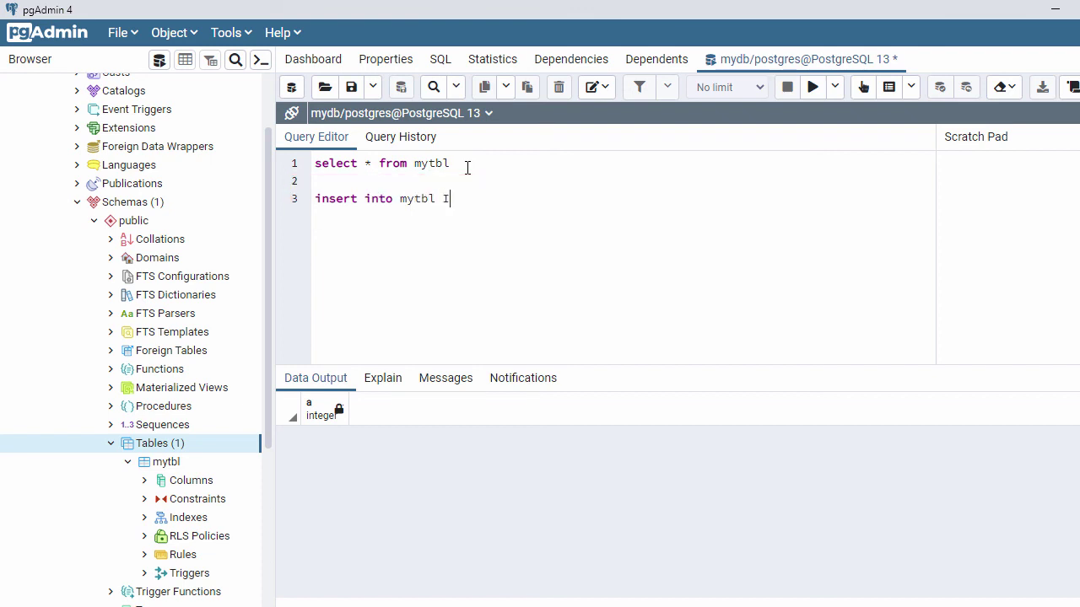
pyautogui.press('BackSpace')
pyautogui.write('(1)')
pyautogui.hotkey('shift', 'Home')
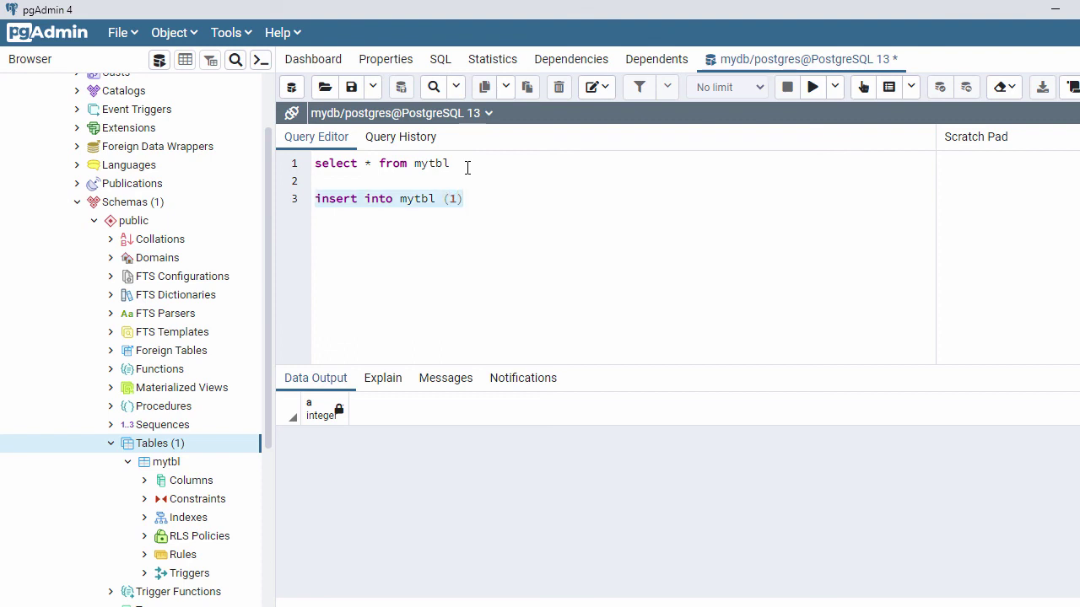
pyautogui.click(814, 87)
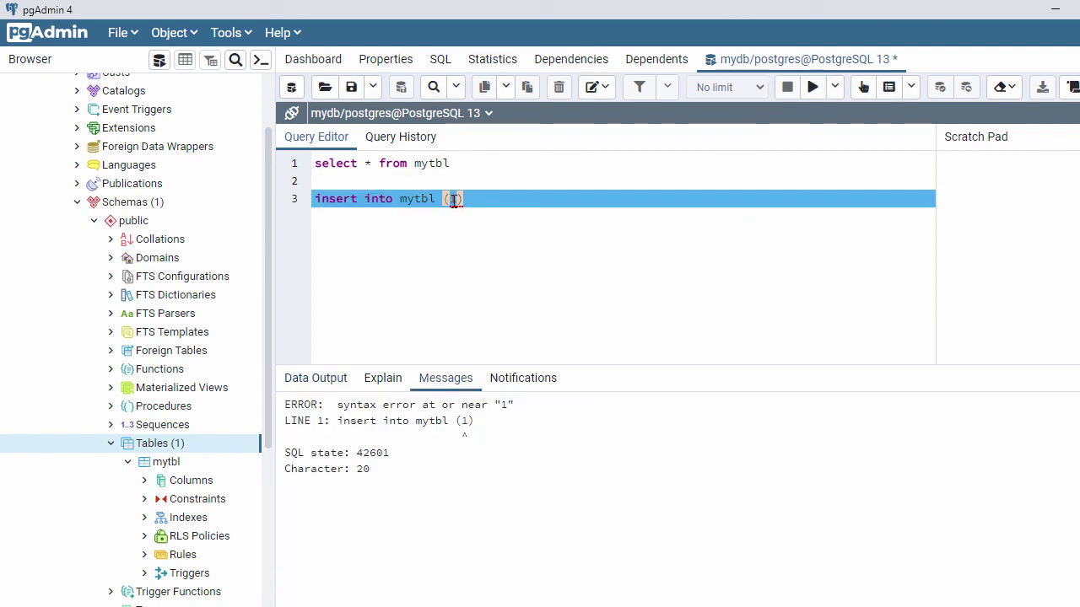
pyautogui.write('values')
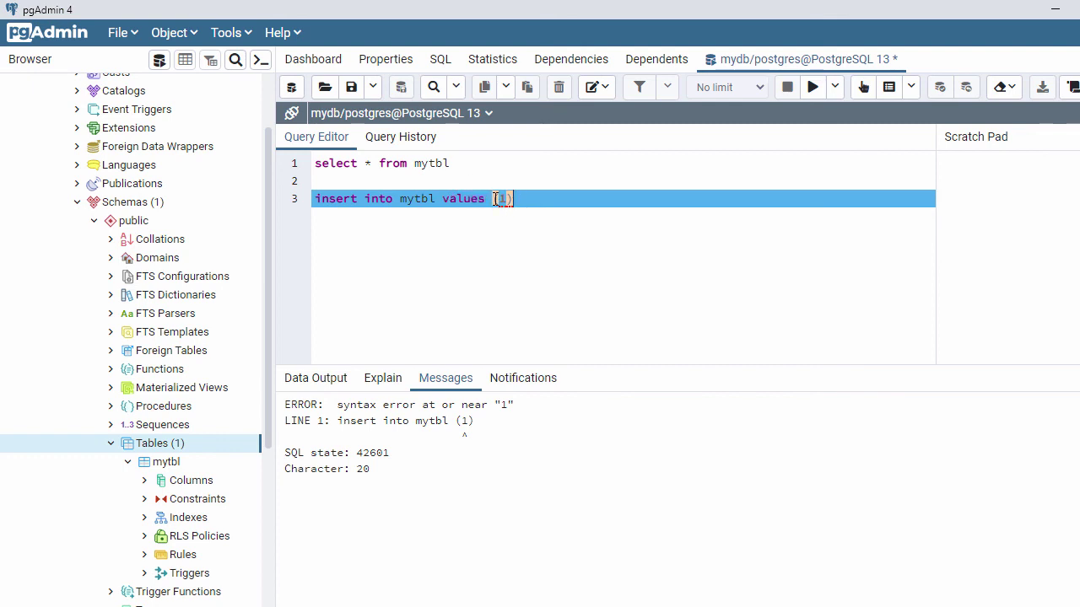
pyautogui.moveTo(512, 199); pyautogui.dragTo(313, 200)
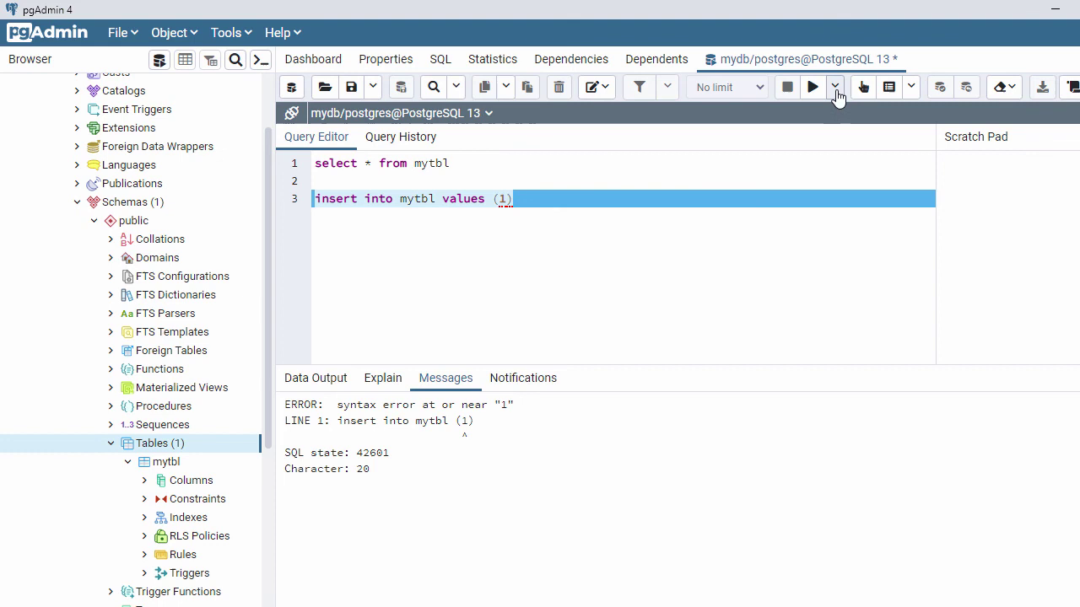
pyautogui.click(812, 86)
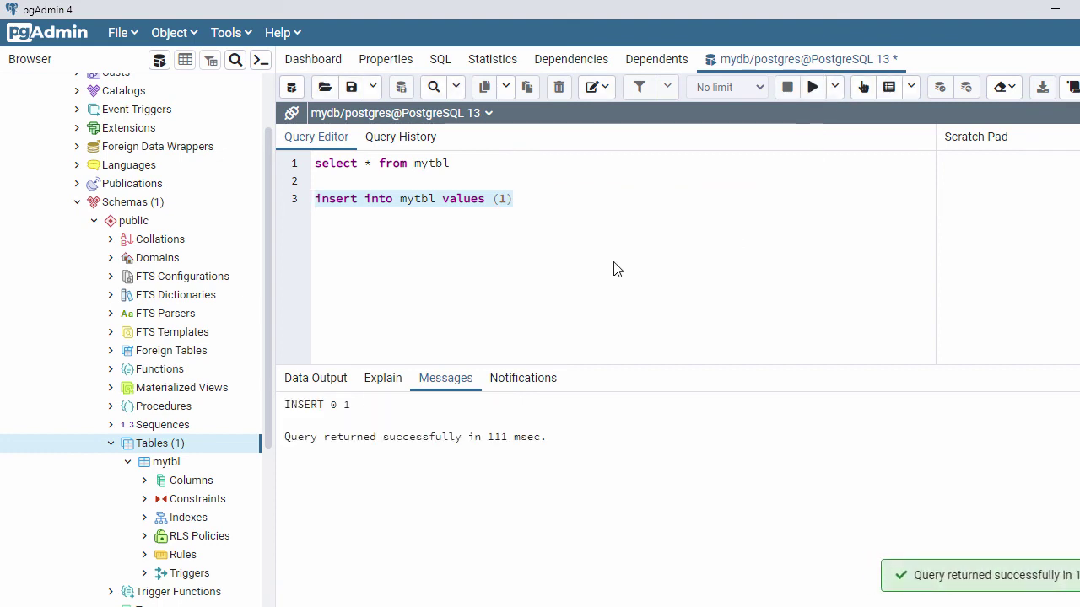
# Step: Change the value to 2 and run insert into mytbl values (2)
pyautogui.click(559, 199)
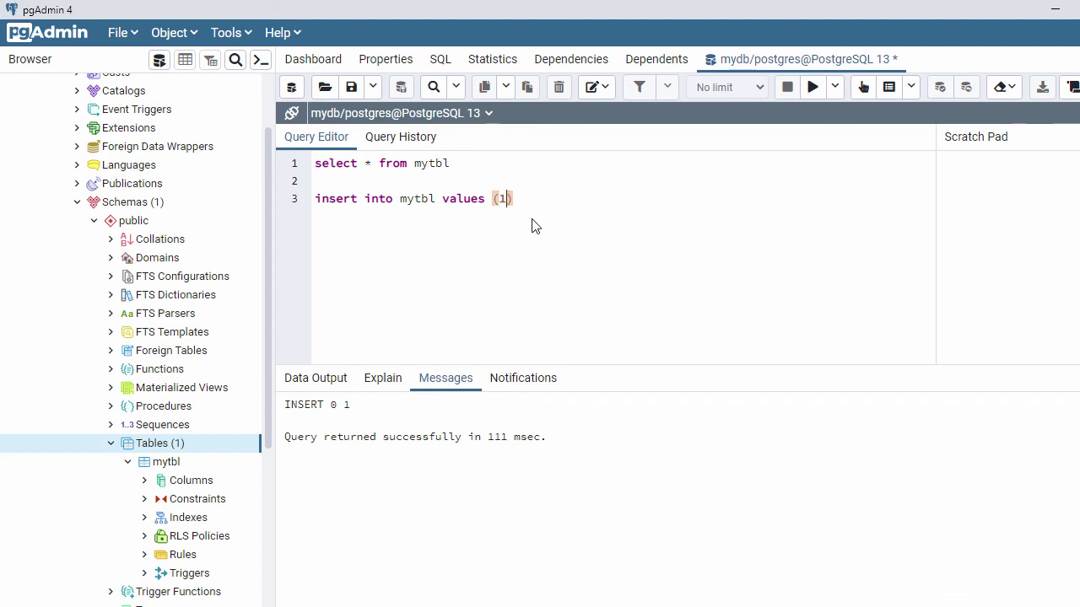
pyautogui.press('BackSpace')
pyautogui.write('2')
pyautogui.moveTo(521, 195); pyautogui.dragTo(306, 197)
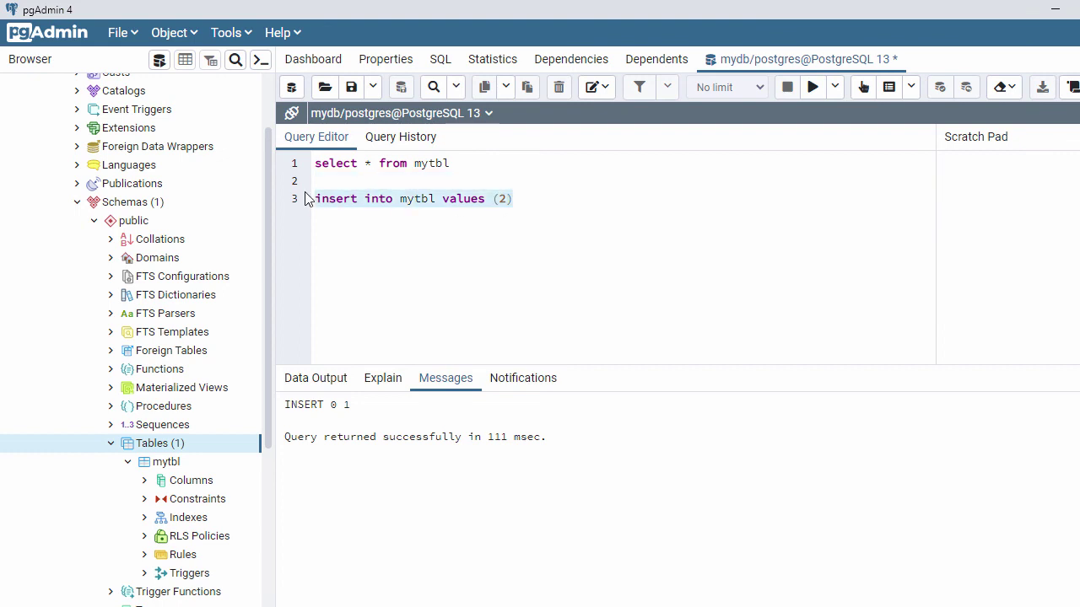
pyautogui.click(813, 87)
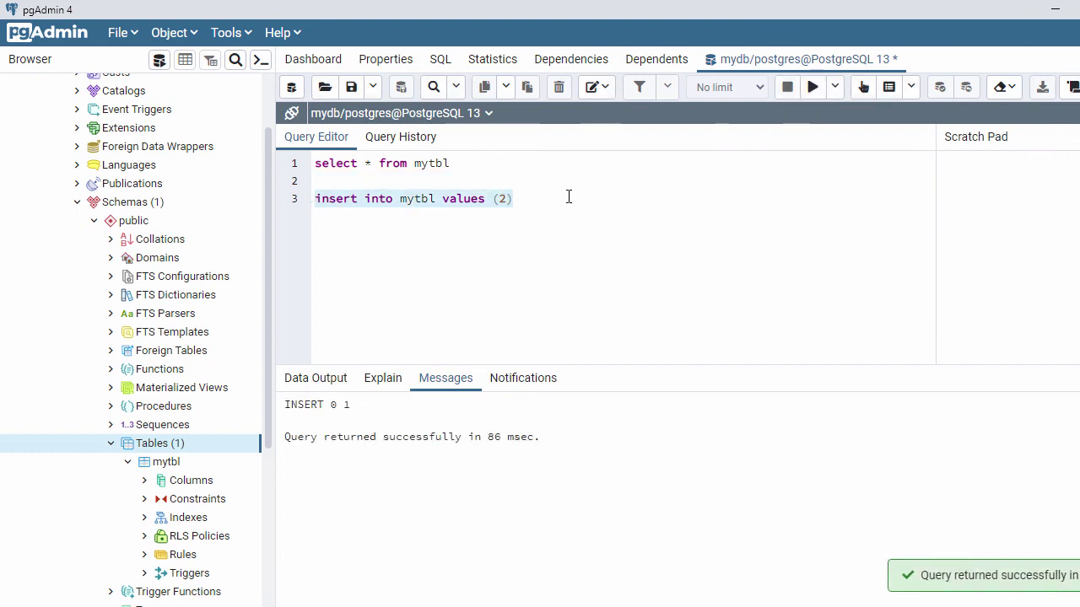
# Step: Delete the insert statement and rerun select * from mytbl to list rows 1 and 2
pyautogui.click(564, 227)
pyautogui.moveTo(525, 199); pyautogui.dragTo(306, 207)
pyautogui.press('Delete')
pyautogui.moveTo(460, 166); pyautogui.dragTo(290, 164)
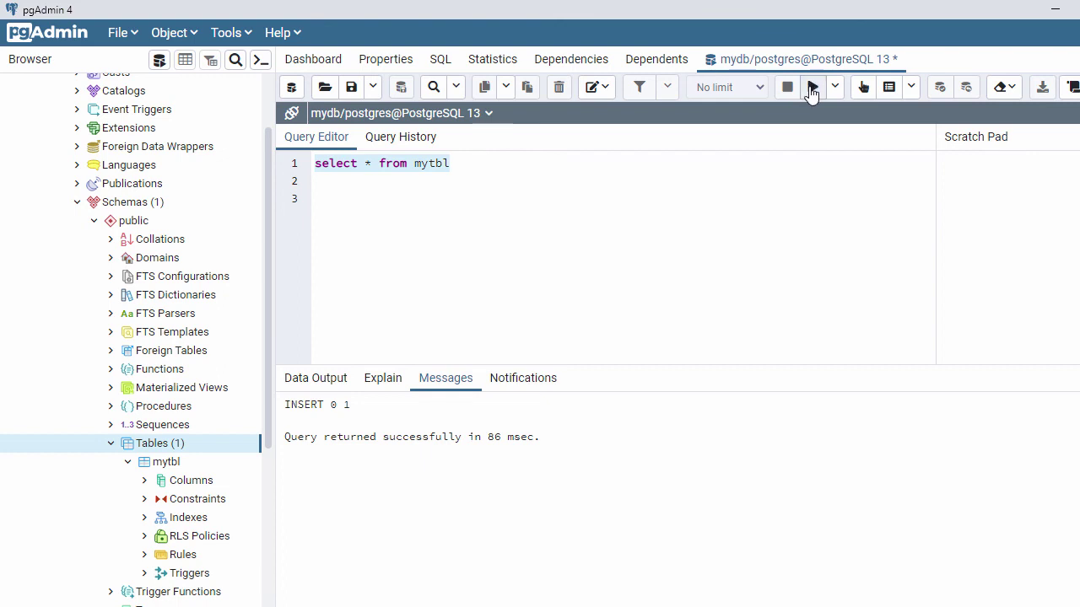
pyautogui.click(813, 88)
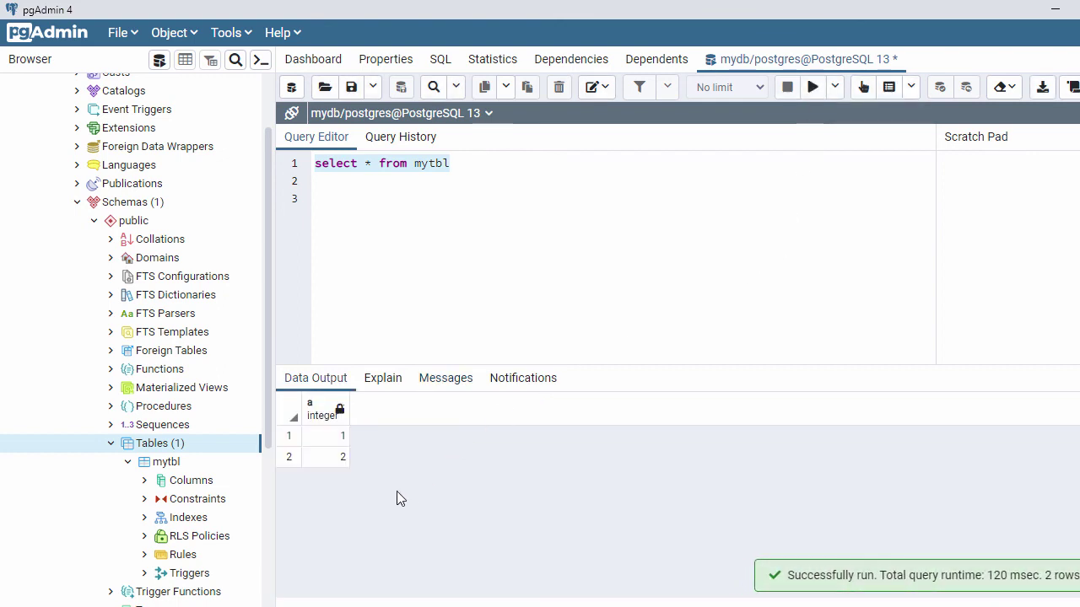